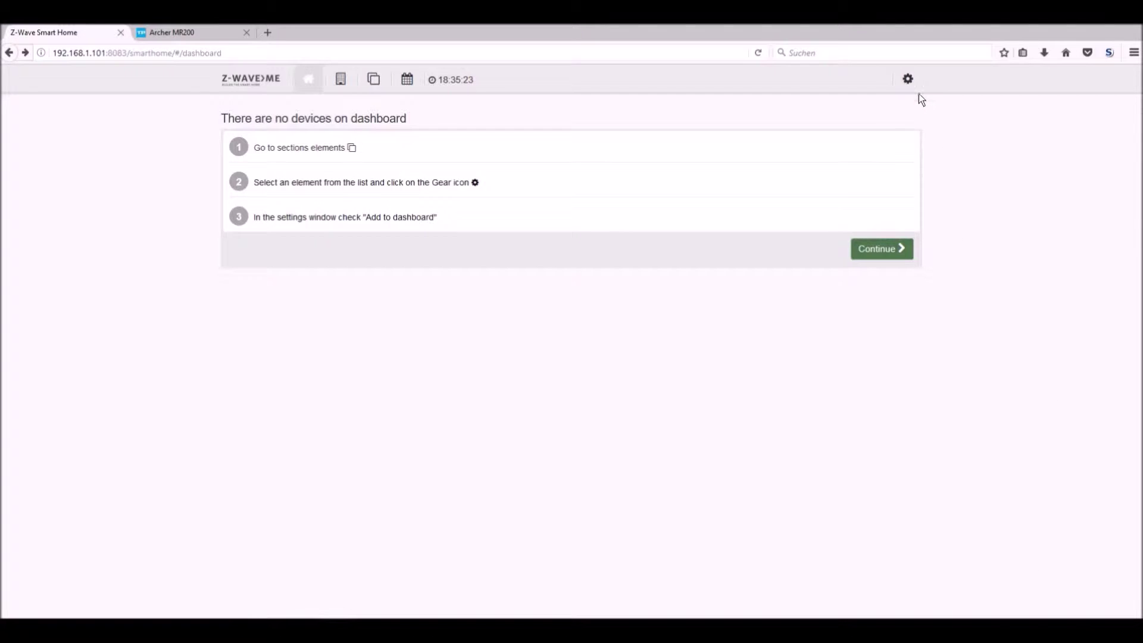
Open the settings menu on the empty Z-Way dashboard
left_click(906, 80)
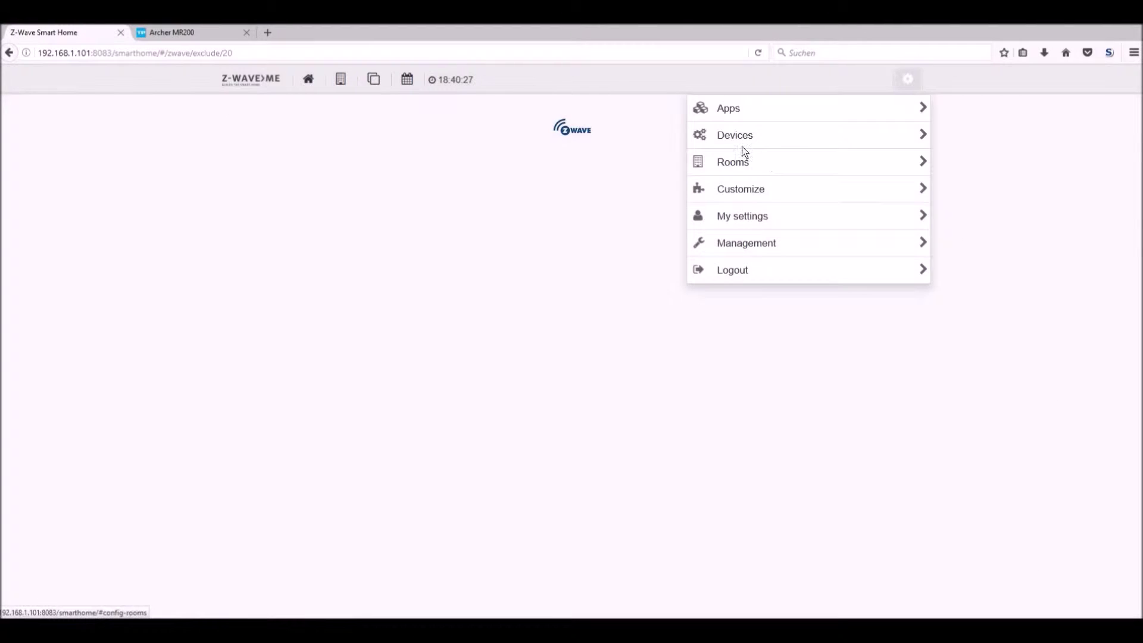
Add a new Z-Wave device with automatic identification to include the Fibaro PIR G5 as #21
left_click(743, 137)
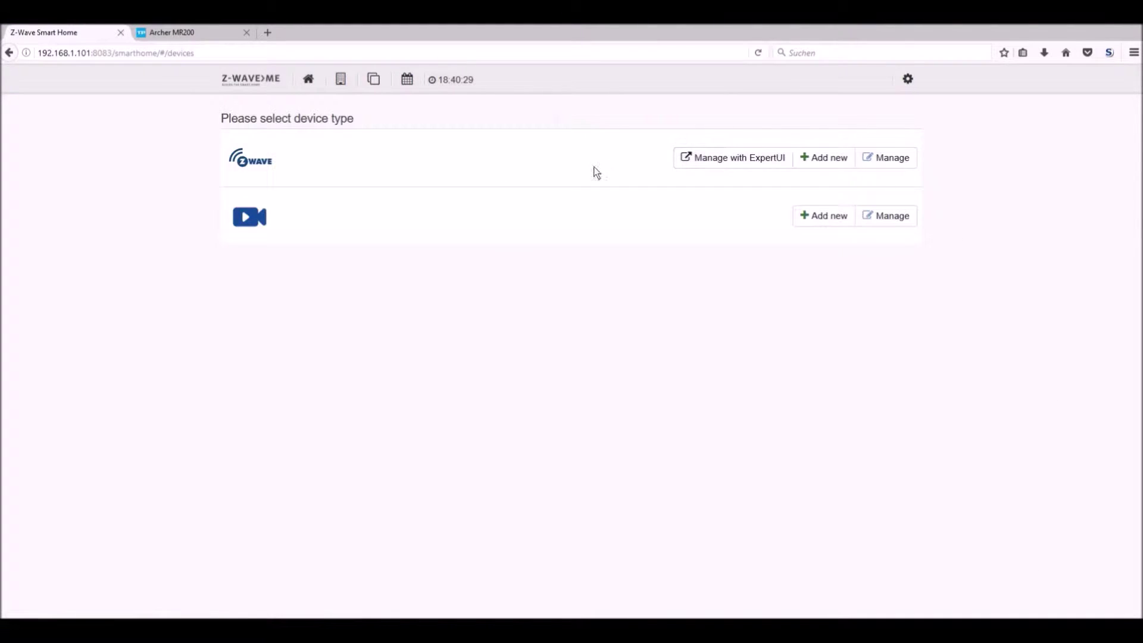
left_click(833, 159)
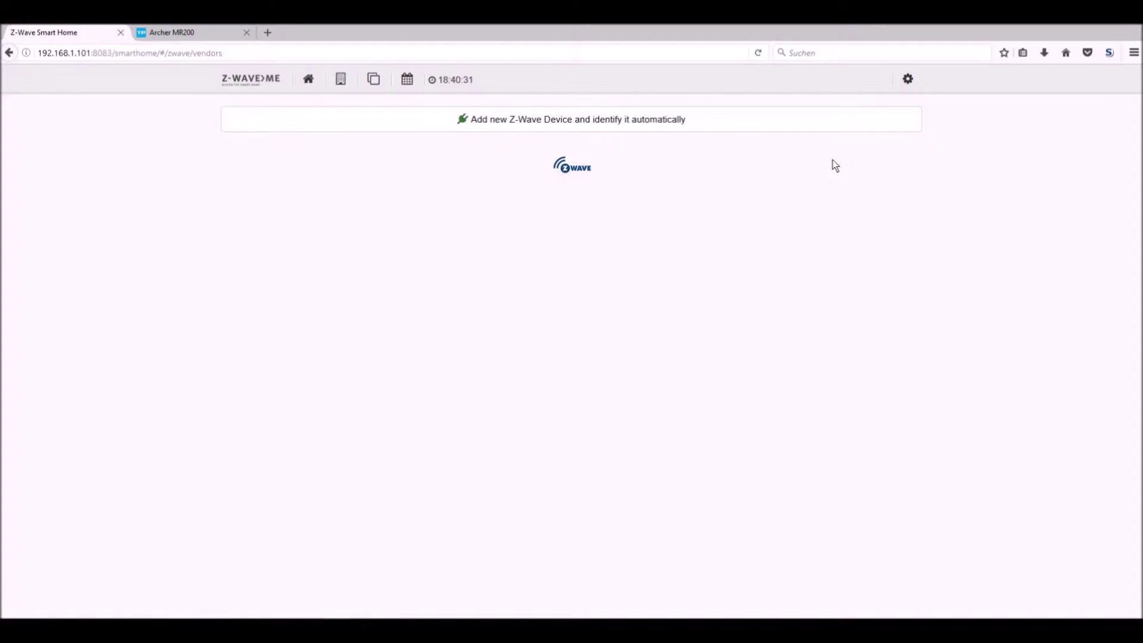
left_click(687, 120)
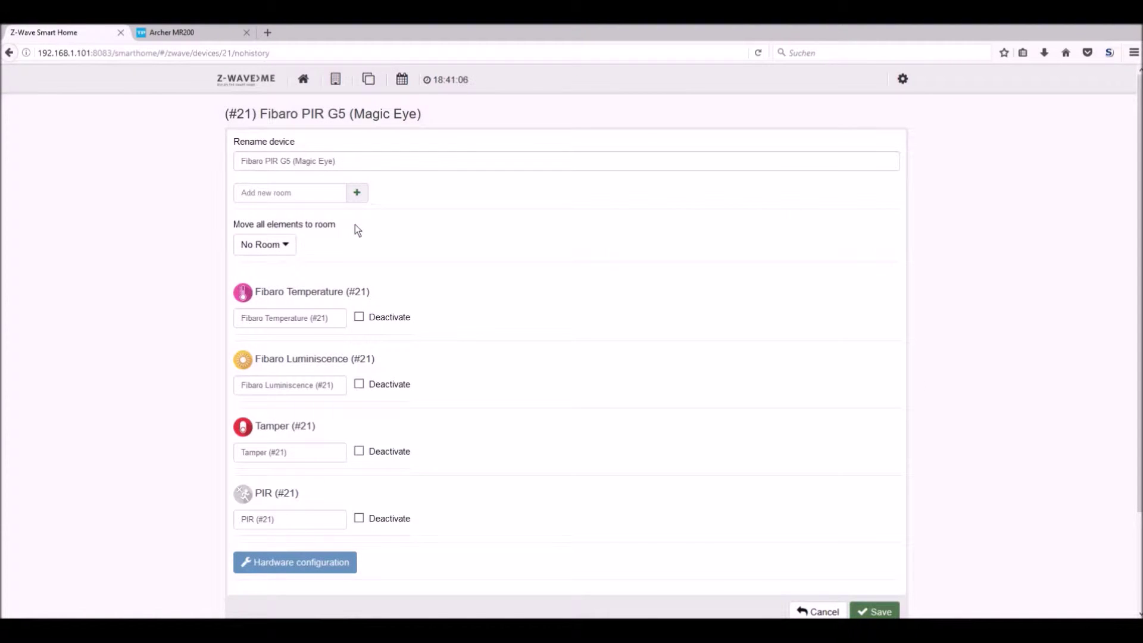
Rename the device 'Fibaro PIR G5 (Magic Eye) Motion Sensor' and the PIR element 'PIR (#21) motion', then save
scroll(592, 238, "down", 2)
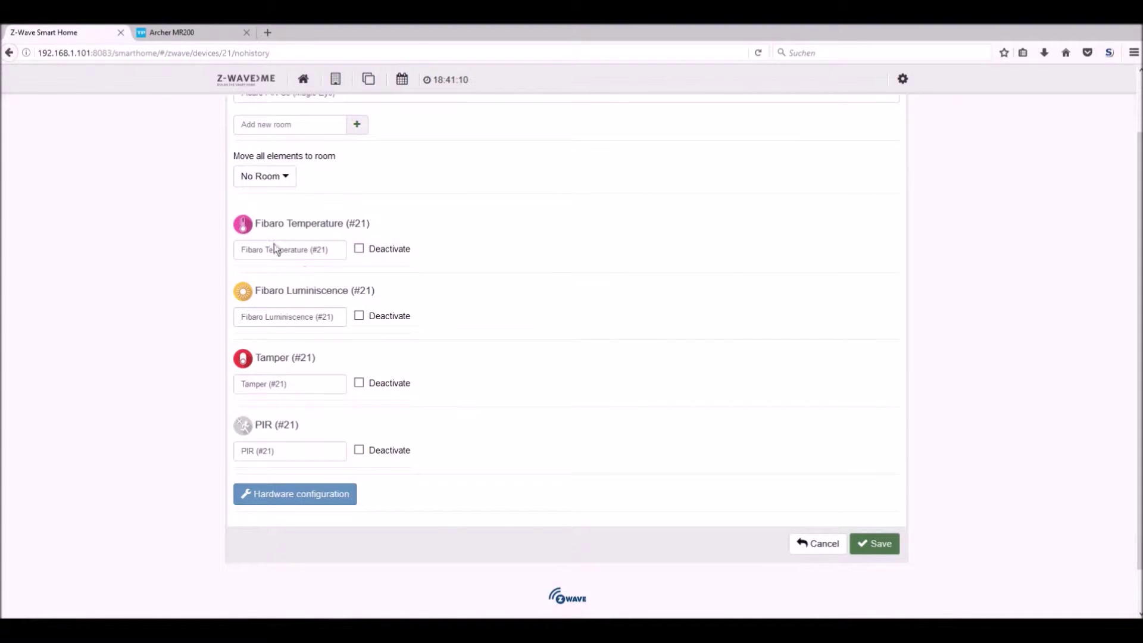
scroll(280, 196, "up", 2)
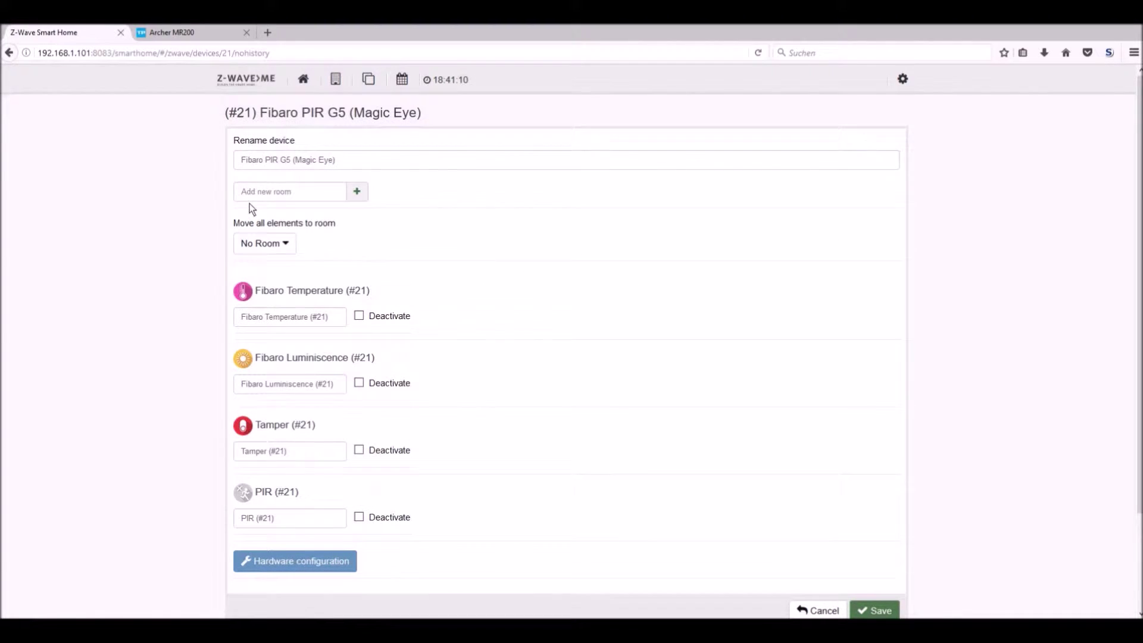
left_click(347, 161)
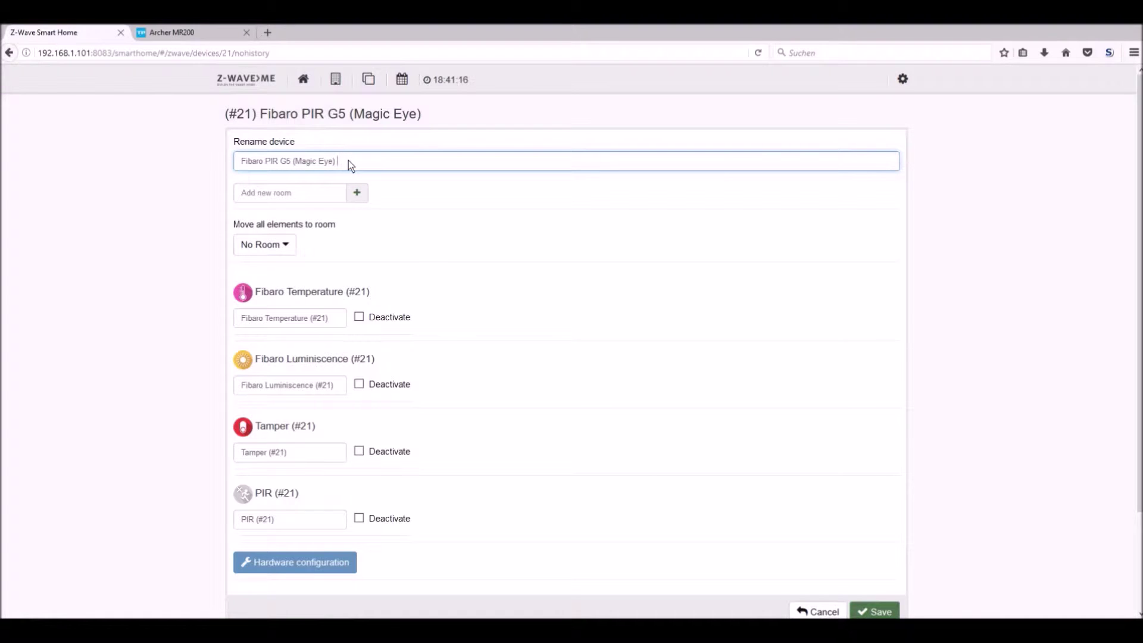
type("Motion Sensor")
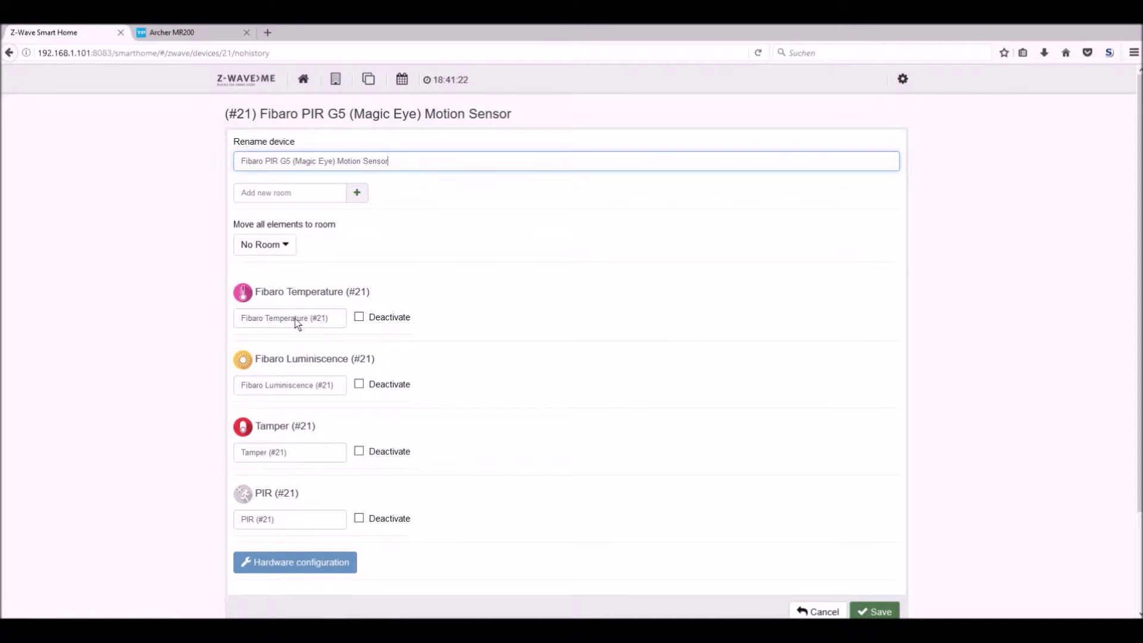
scroll(281, 386, "down", 3)
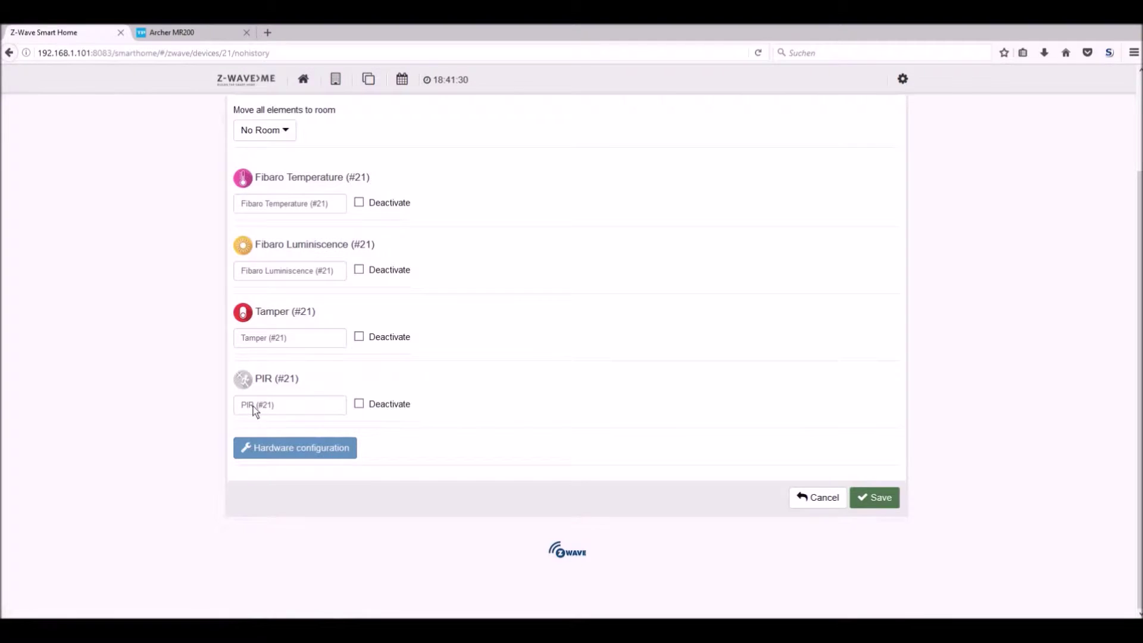
left_click(289, 404)
type("motion")
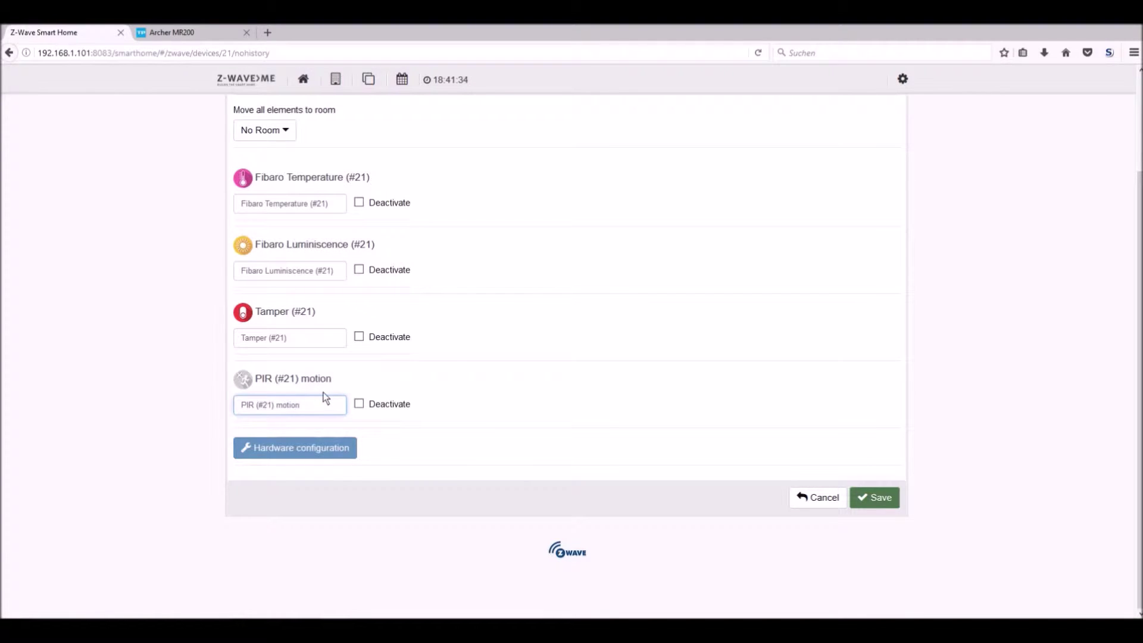
left_click(871, 503)
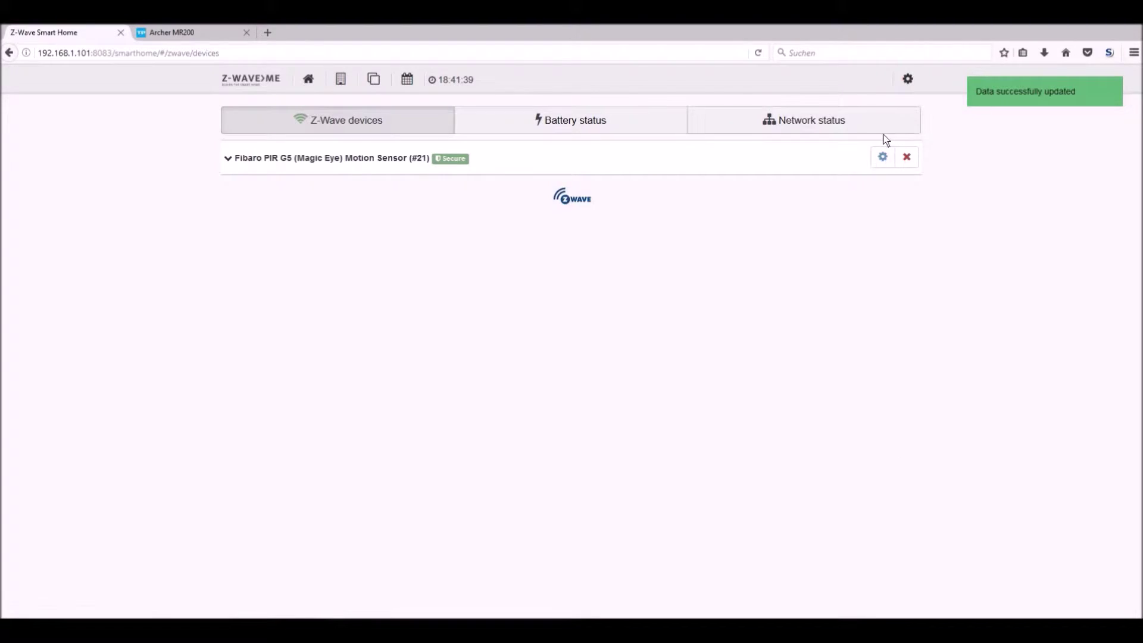
Review the sensor's 100 % battery and network status, then list the devices in No Room
left_click(909, 78)
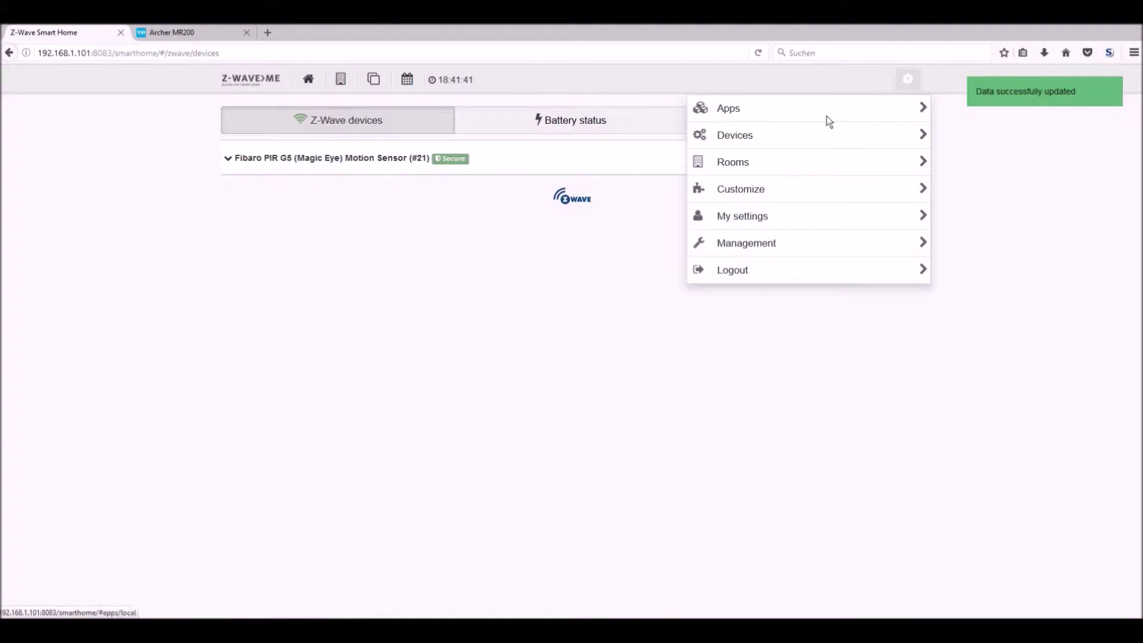
left_click(765, 139)
left_click(871, 160)
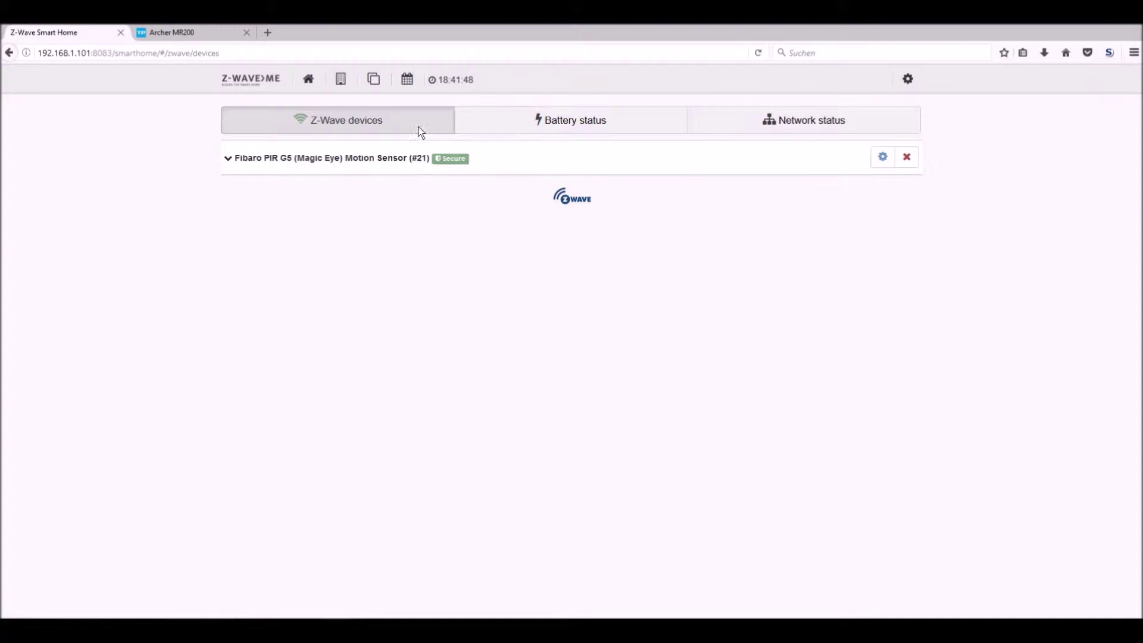
left_click(523, 124)
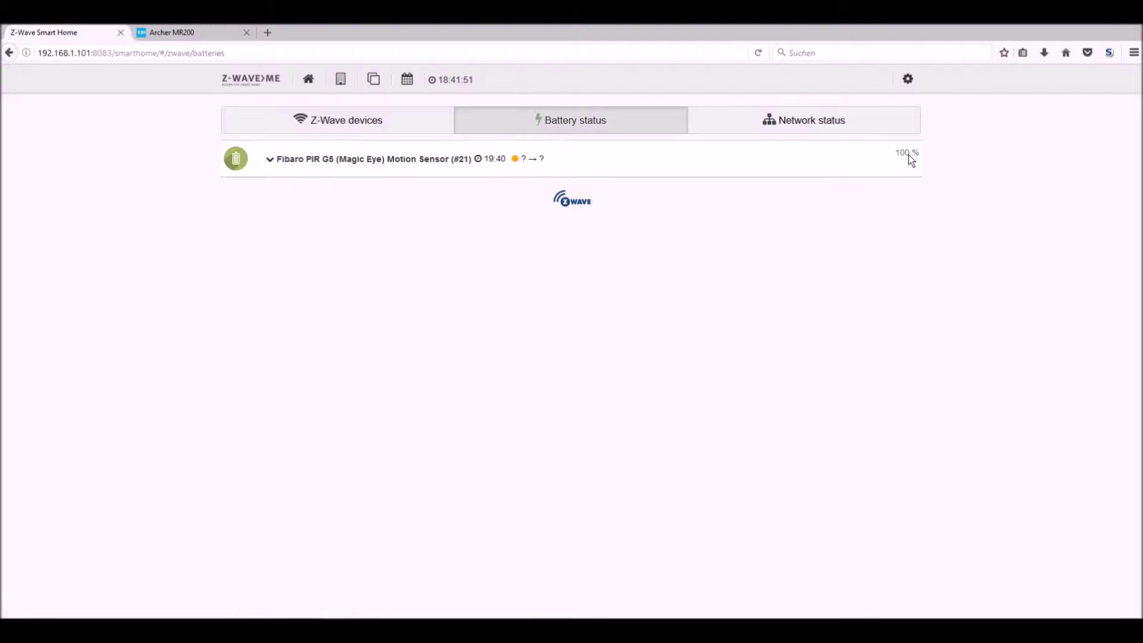
left_click(787, 126)
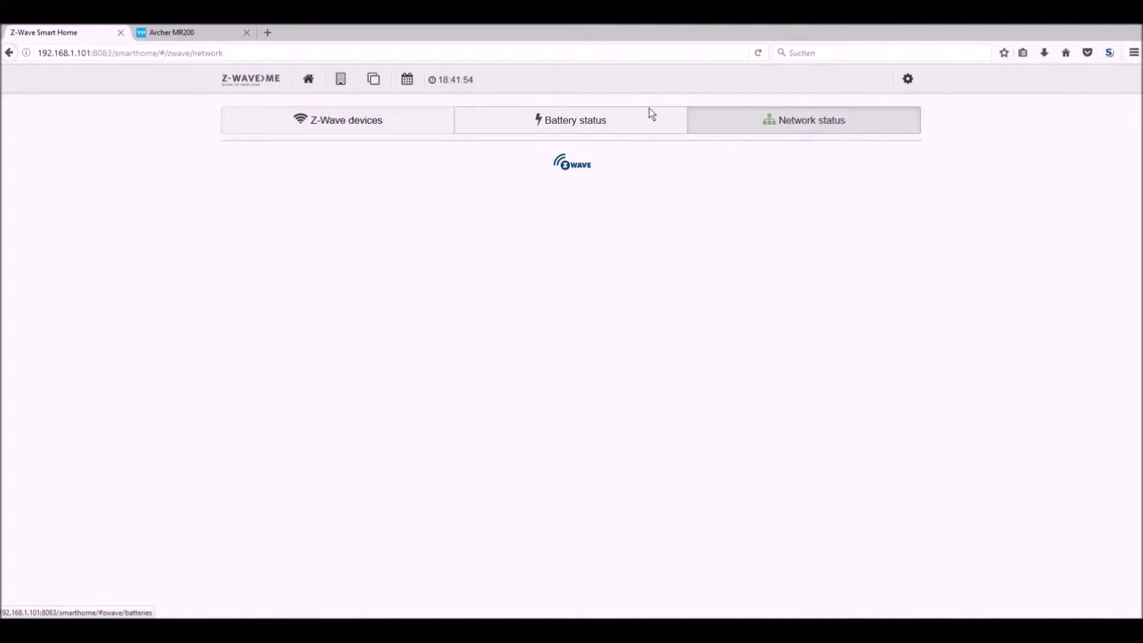
left_click(341, 84)
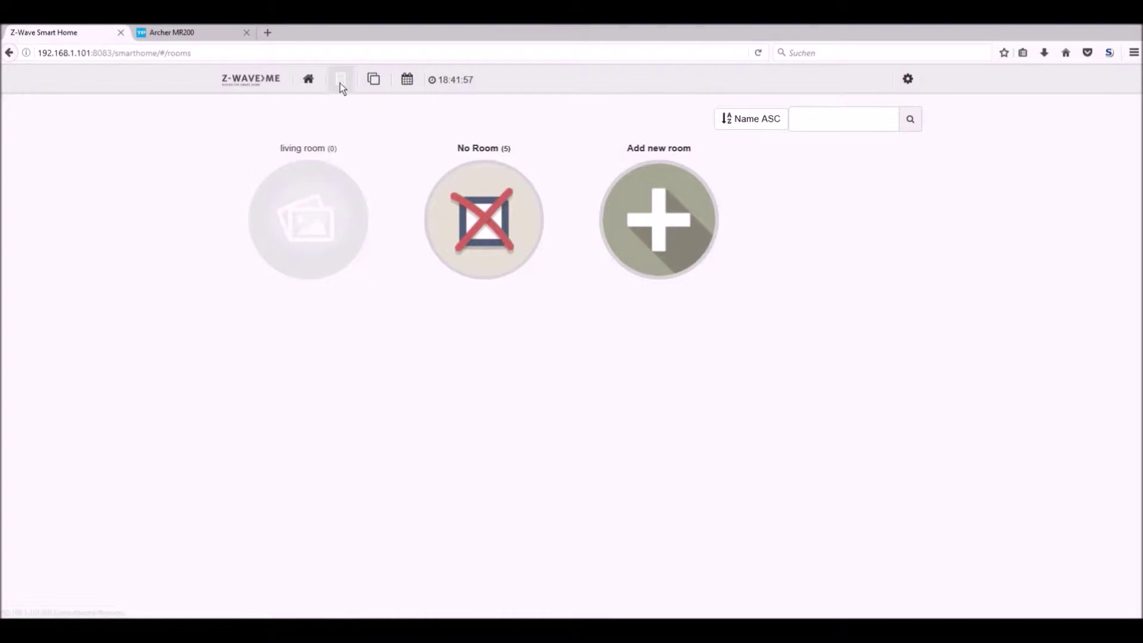
left_click(462, 224)
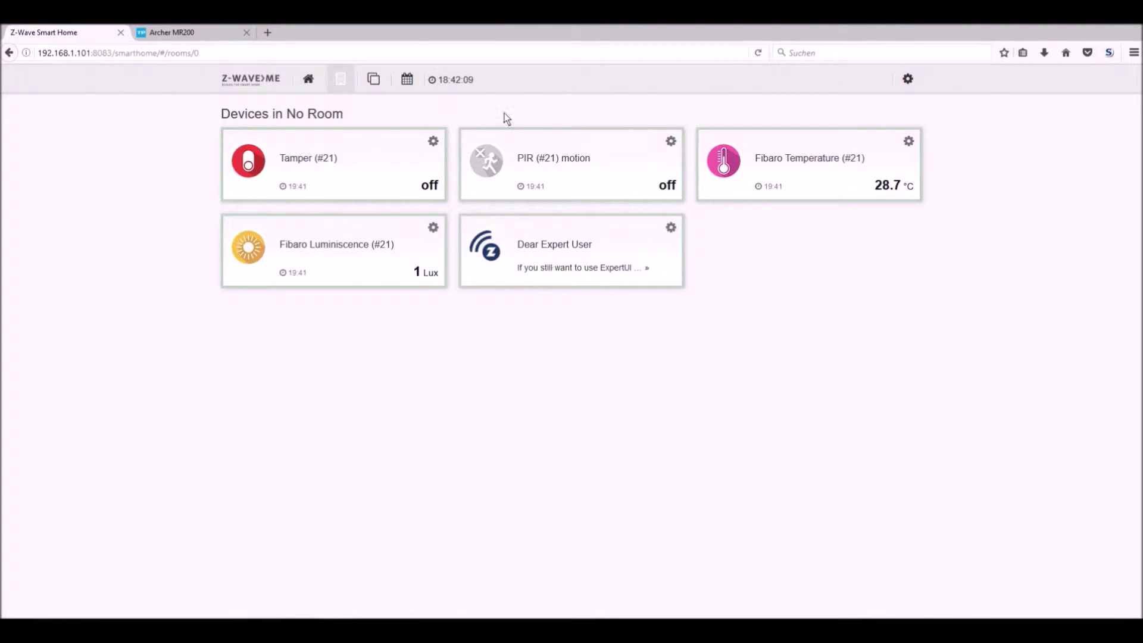
Open the event log showing the sensor's motion, tamper, luminance and temperature events
left_click(410, 81)
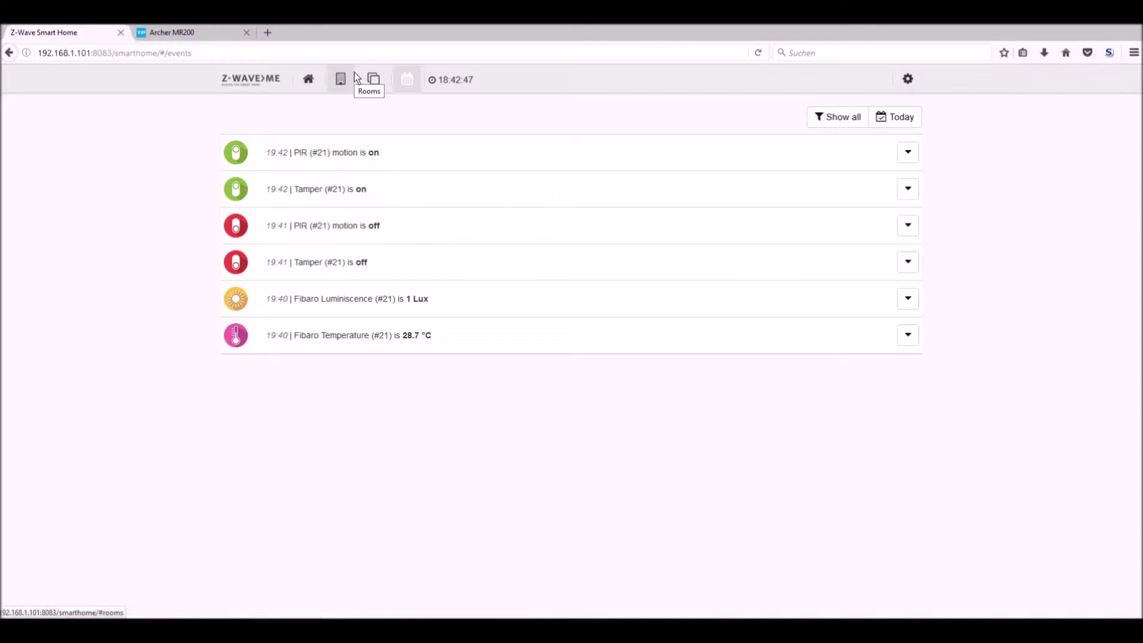
Assign the Tamper (#21) element to the living room and save
left_click(309, 81)
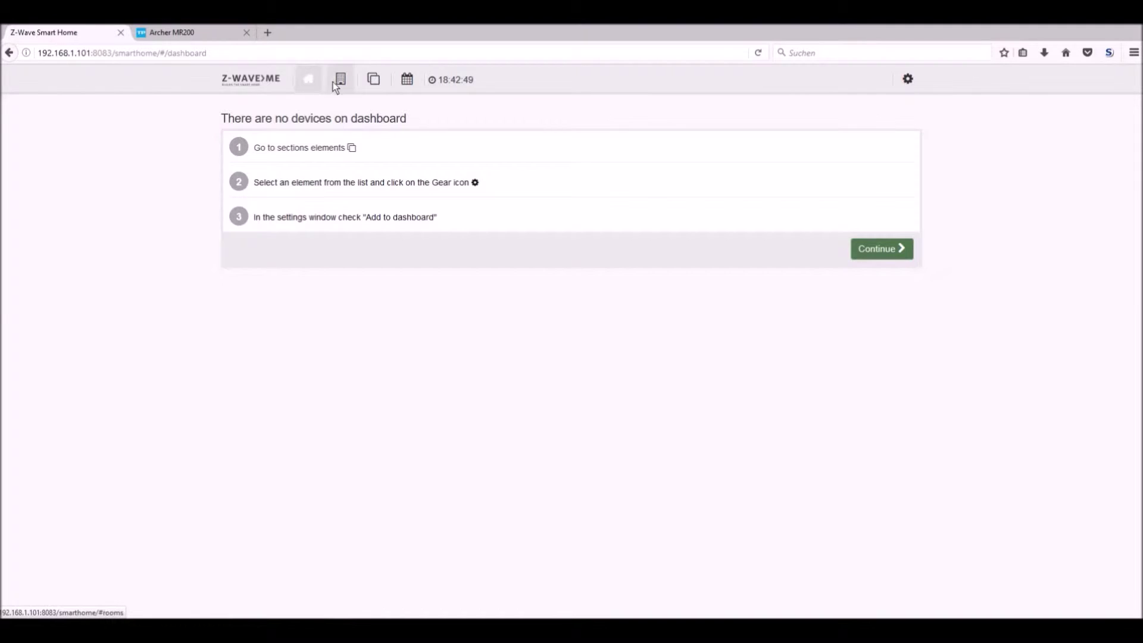
left_click(335, 81)
left_click(494, 200)
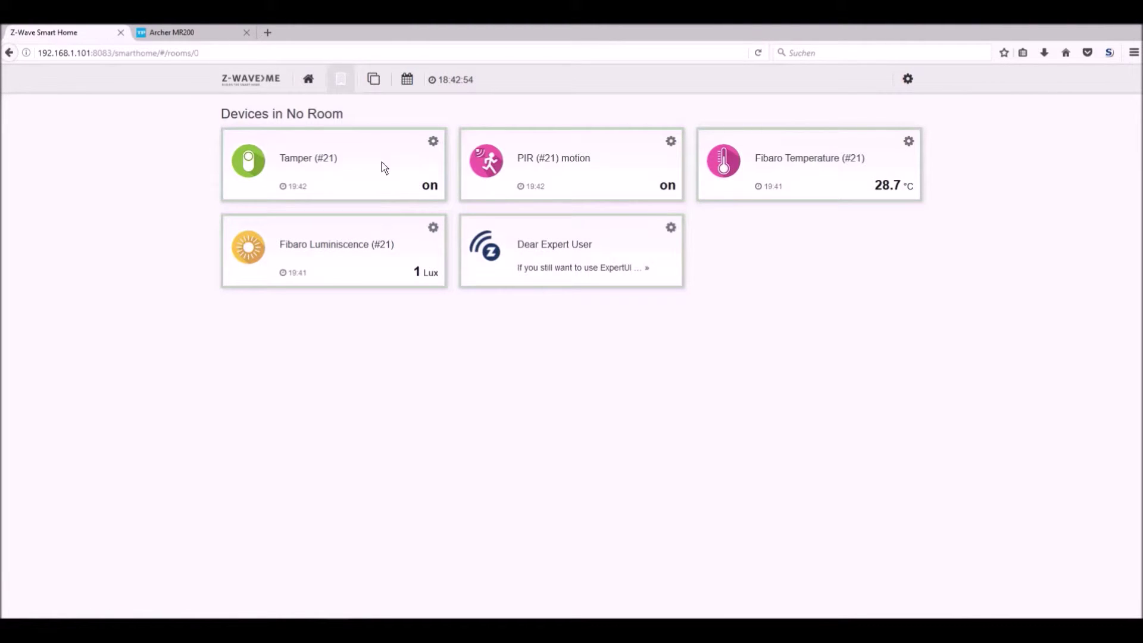
left_click(433, 143)
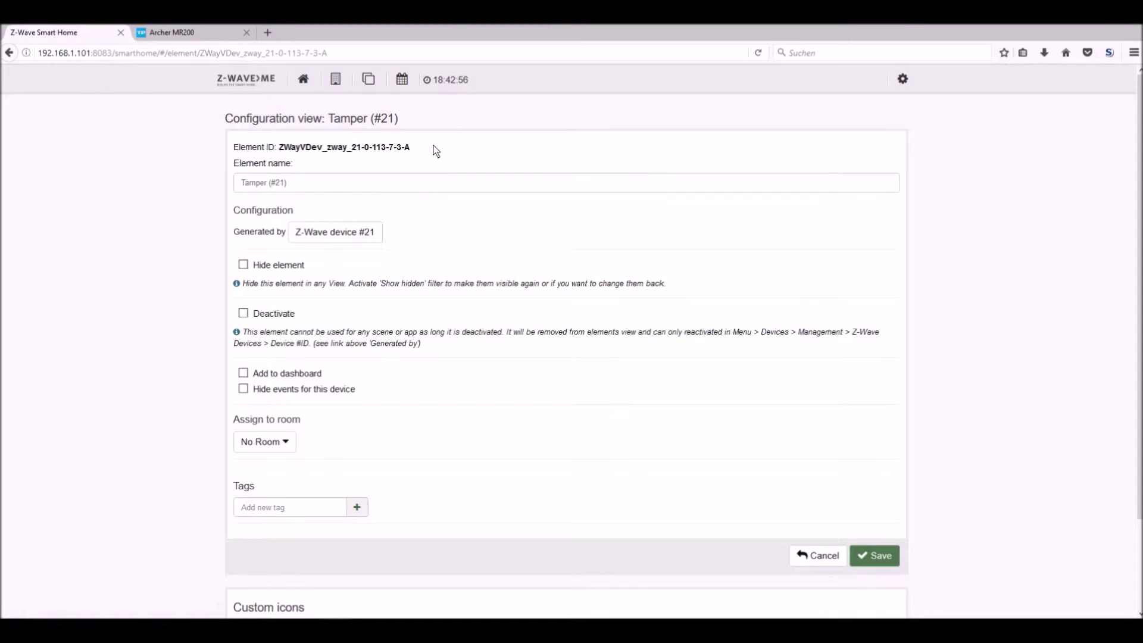
scroll(370, 272, "down", 3)
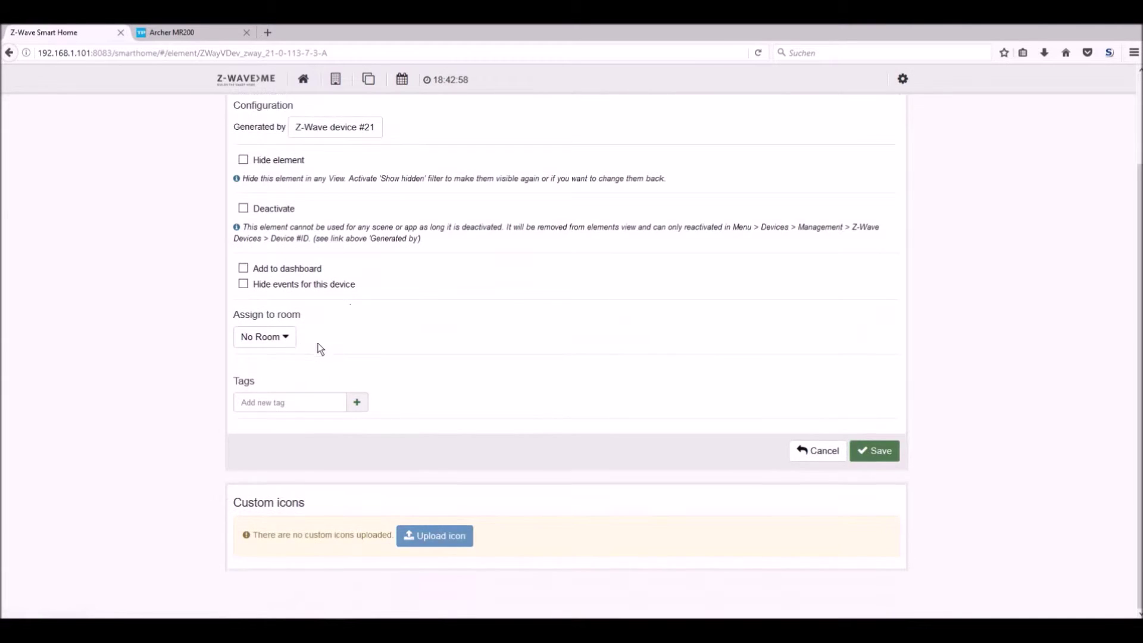
left_click(292, 337)
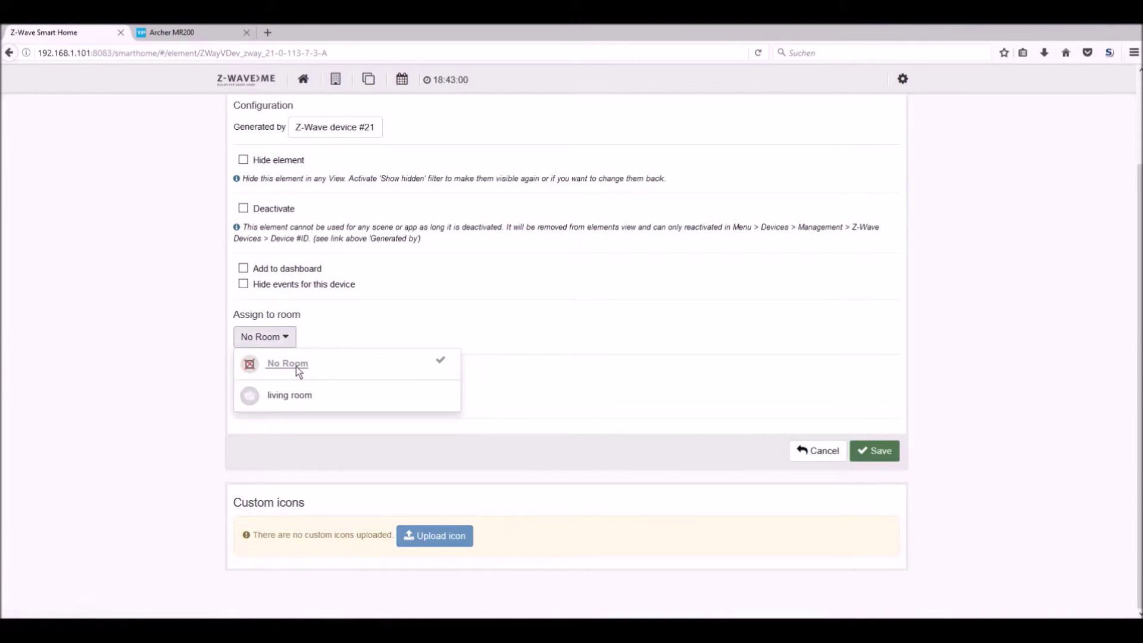
left_click(264, 394)
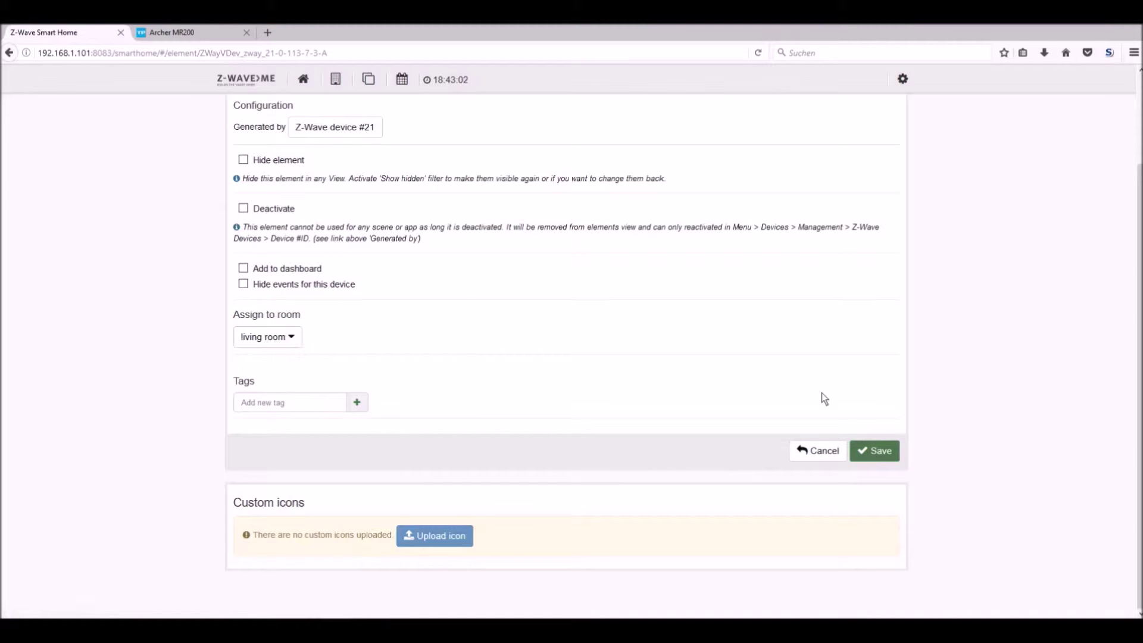
left_click(869, 450)
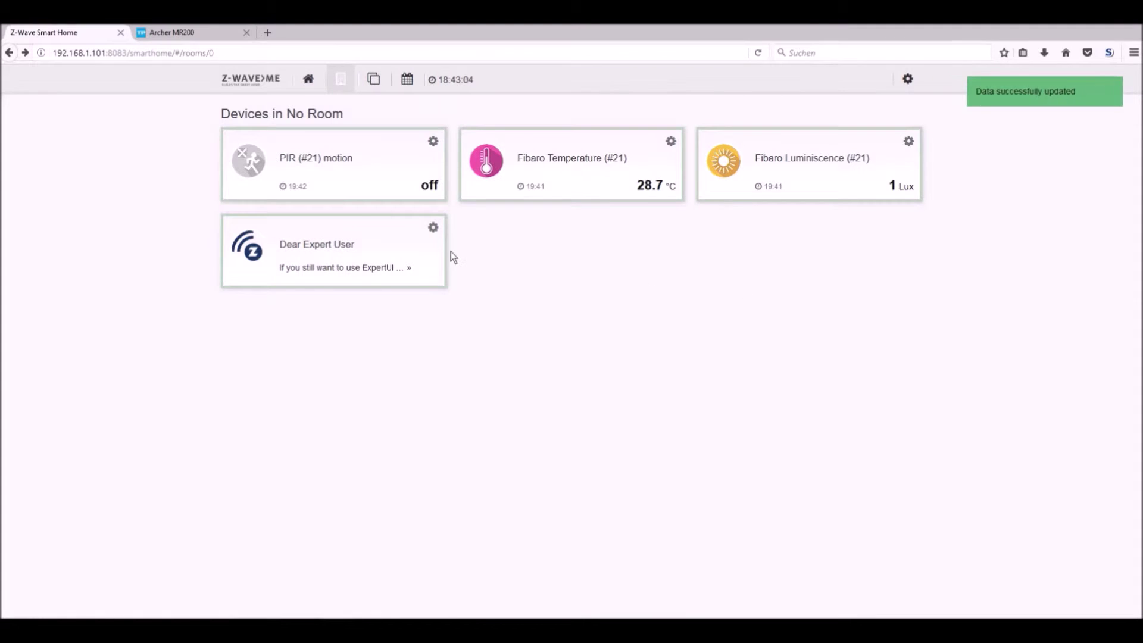
Assign Fibaro Temperature (#21) to the living room, save, and recheck the No Room devices
left_click(670, 141)
scroll(316, 342, "down", 2)
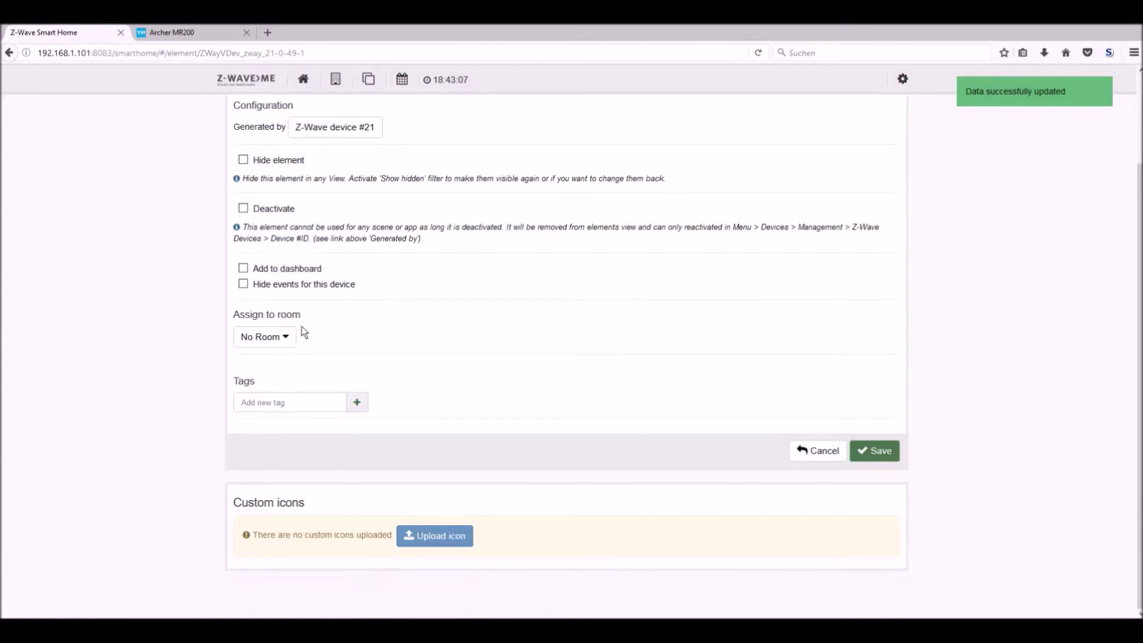
left_click(290, 339)
left_click(280, 390)
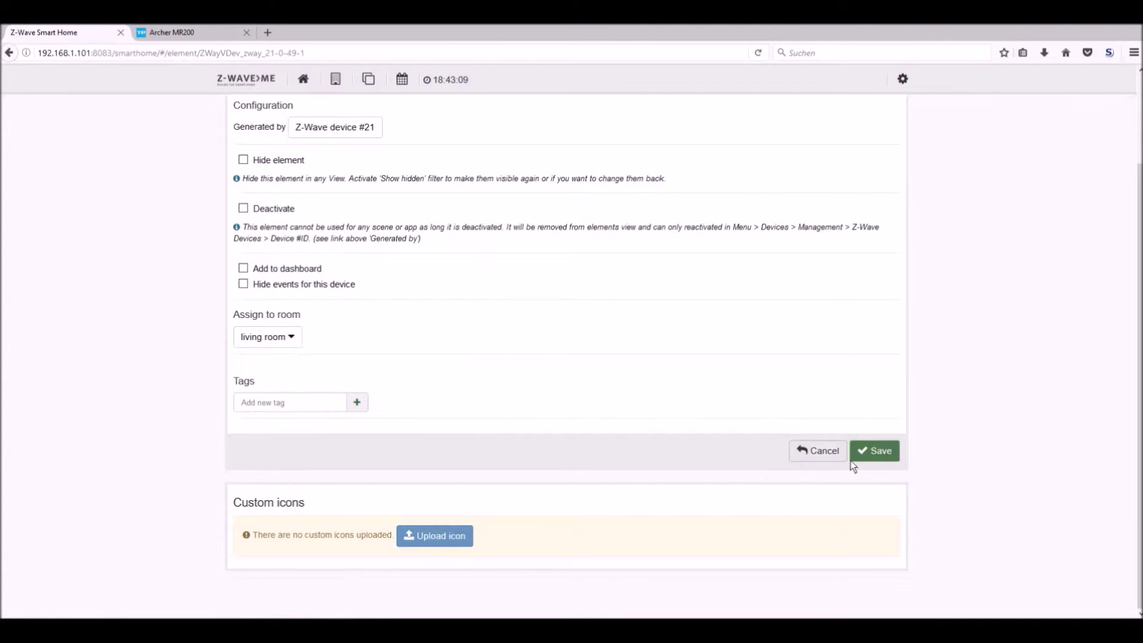
left_click(876, 452)
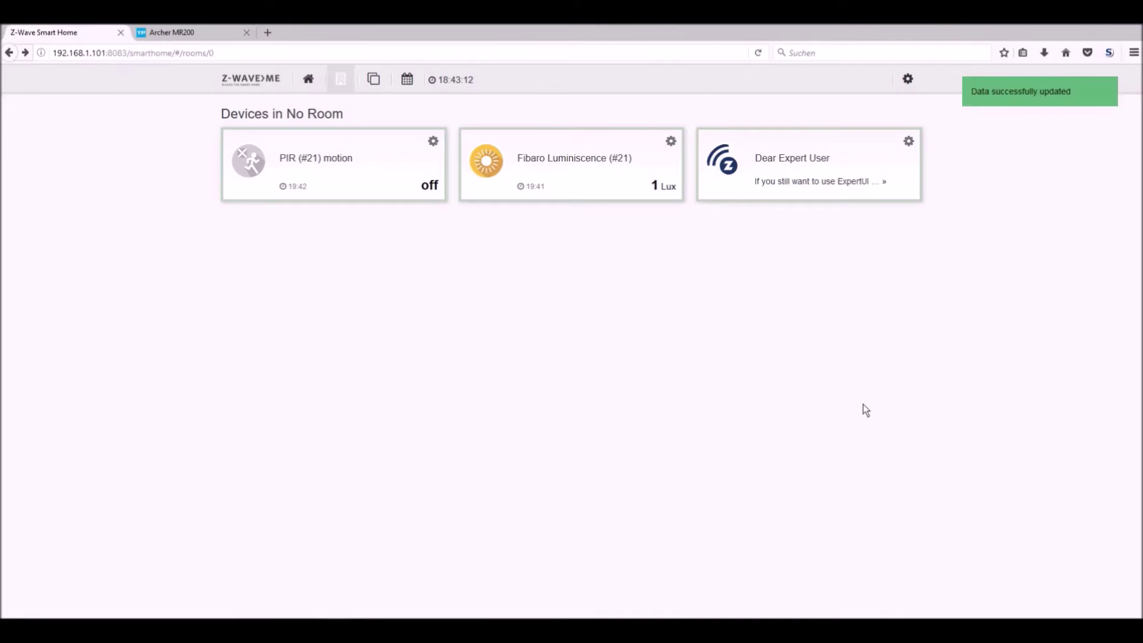
left_click(341, 79)
left_click(475, 206)
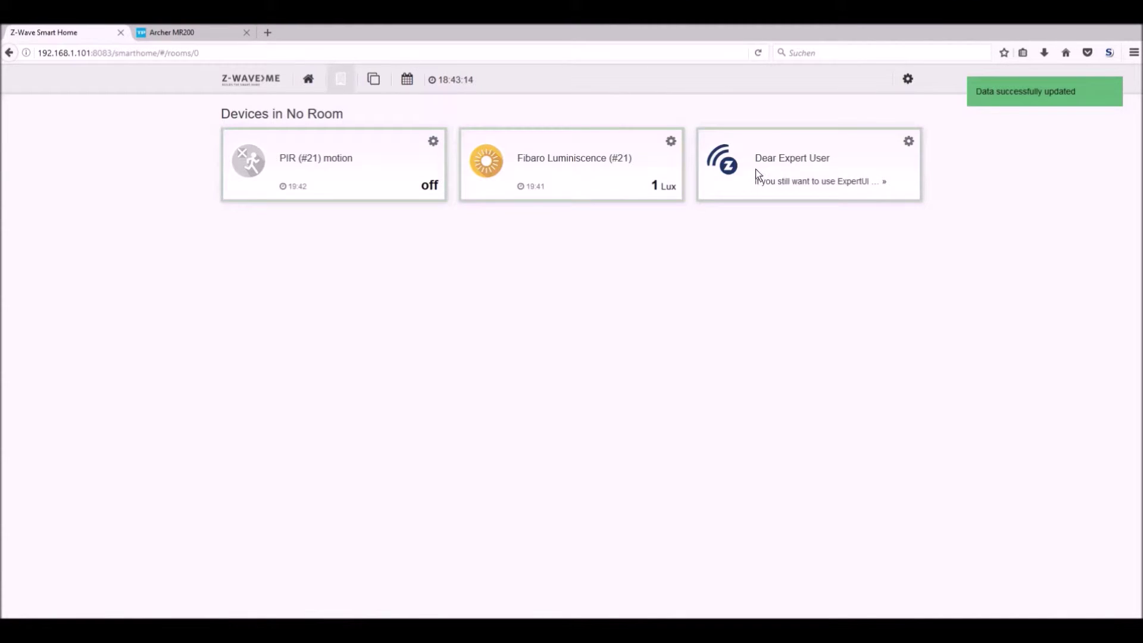
Show the living room's devices, then view the event log of sensor readings
left_click(9, 53)
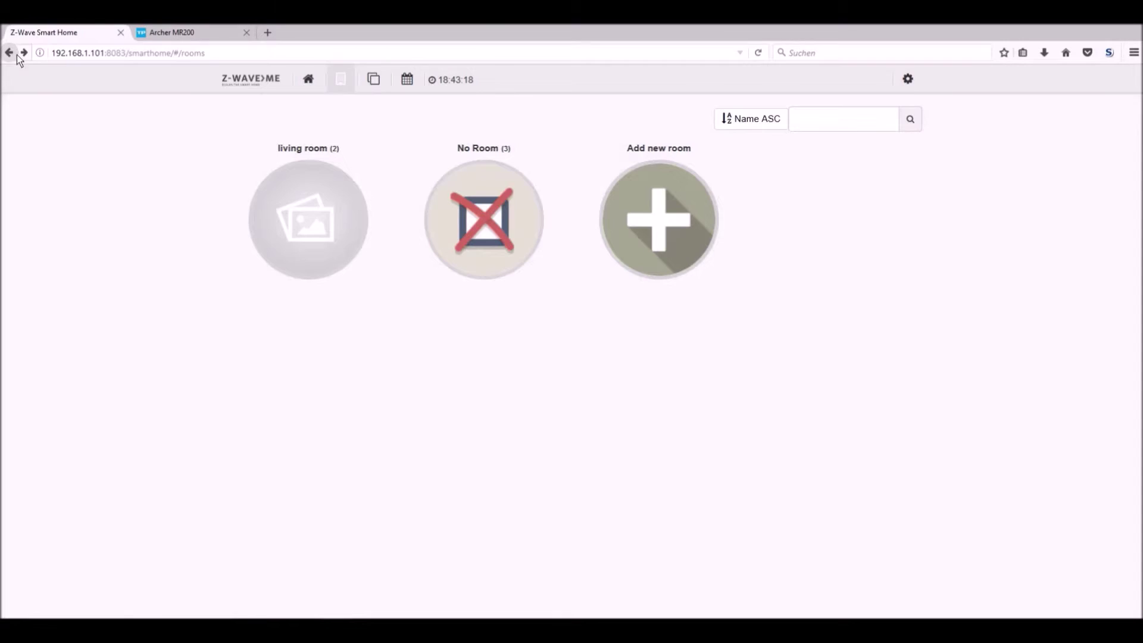
left_click(325, 200)
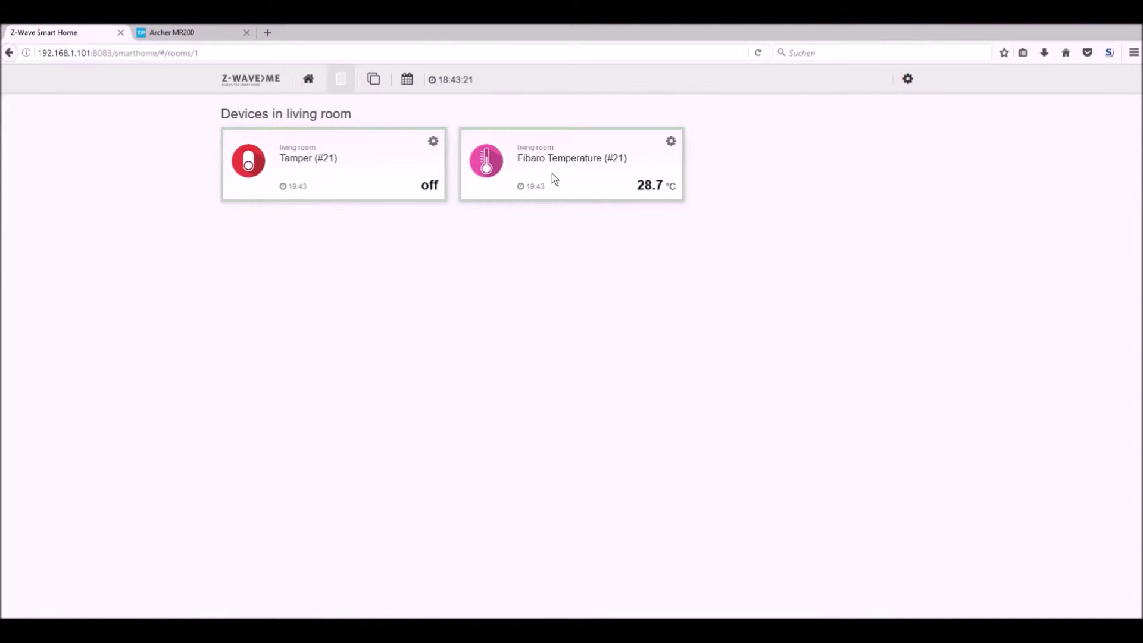
left_click(407, 81)
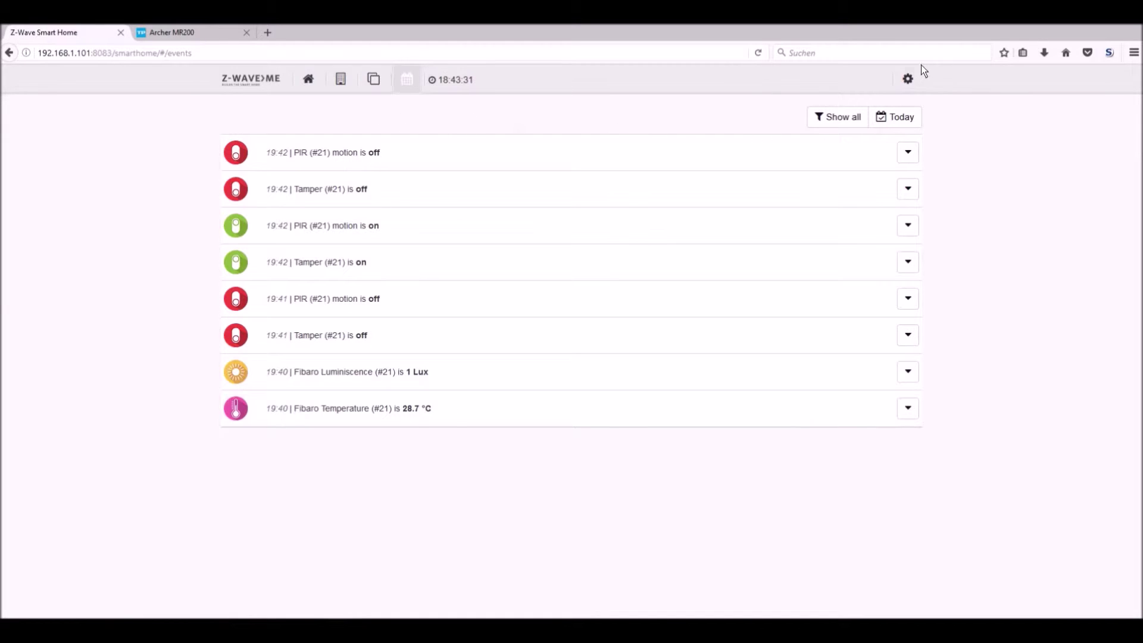
left_click(908, 79)
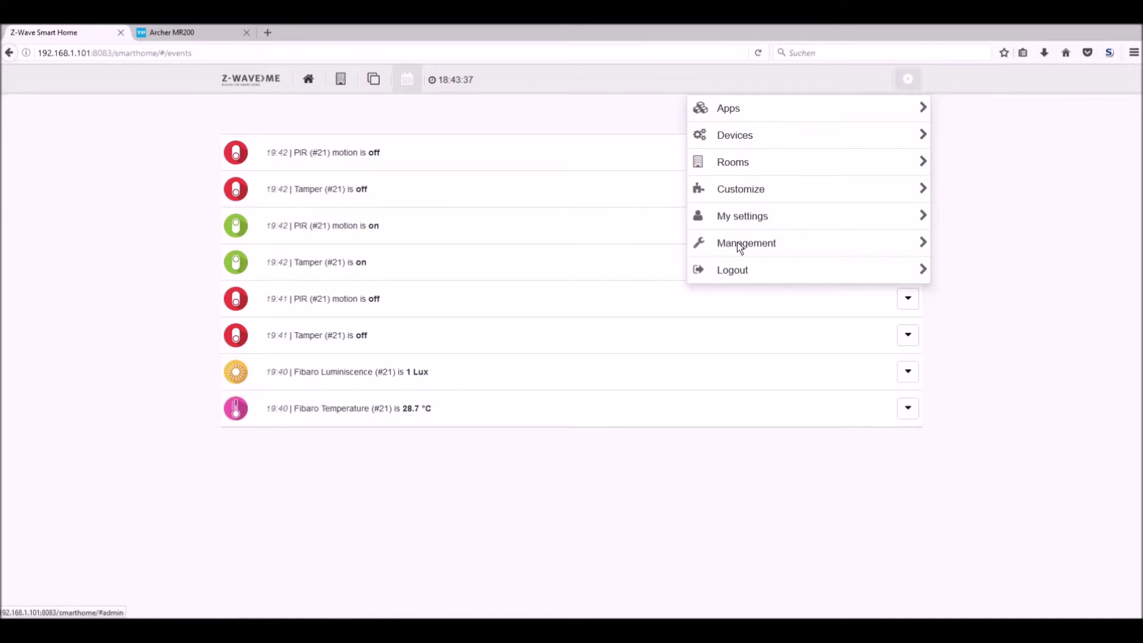
Open the Fibaro PIR sensor's configuration parameters from Z-Wave device management
left_click(732, 131)
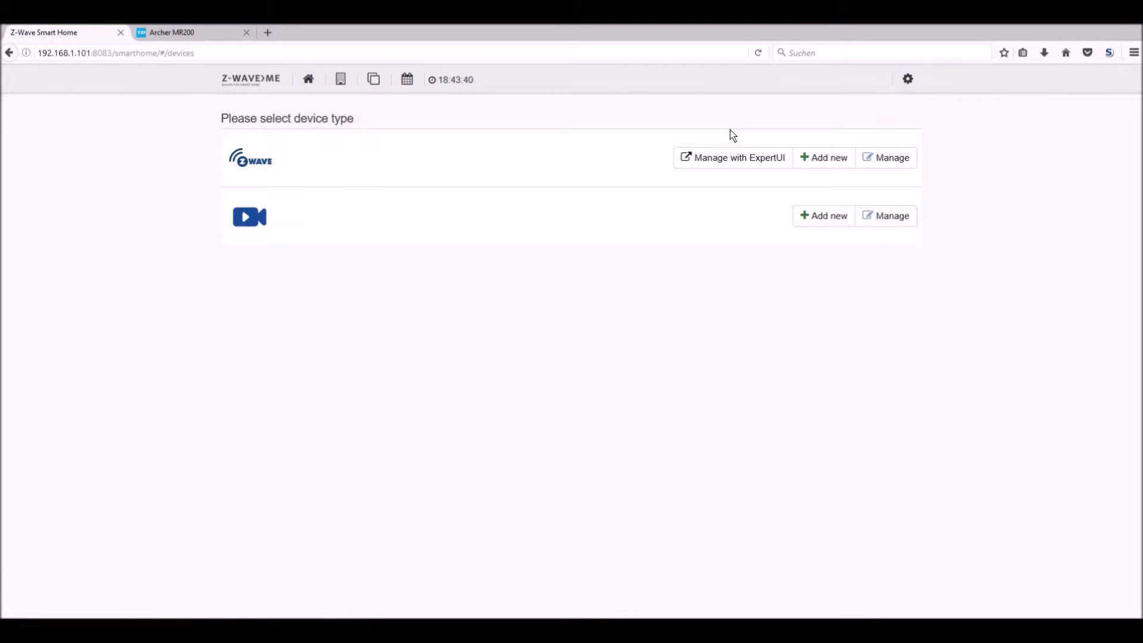
left_click(874, 157)
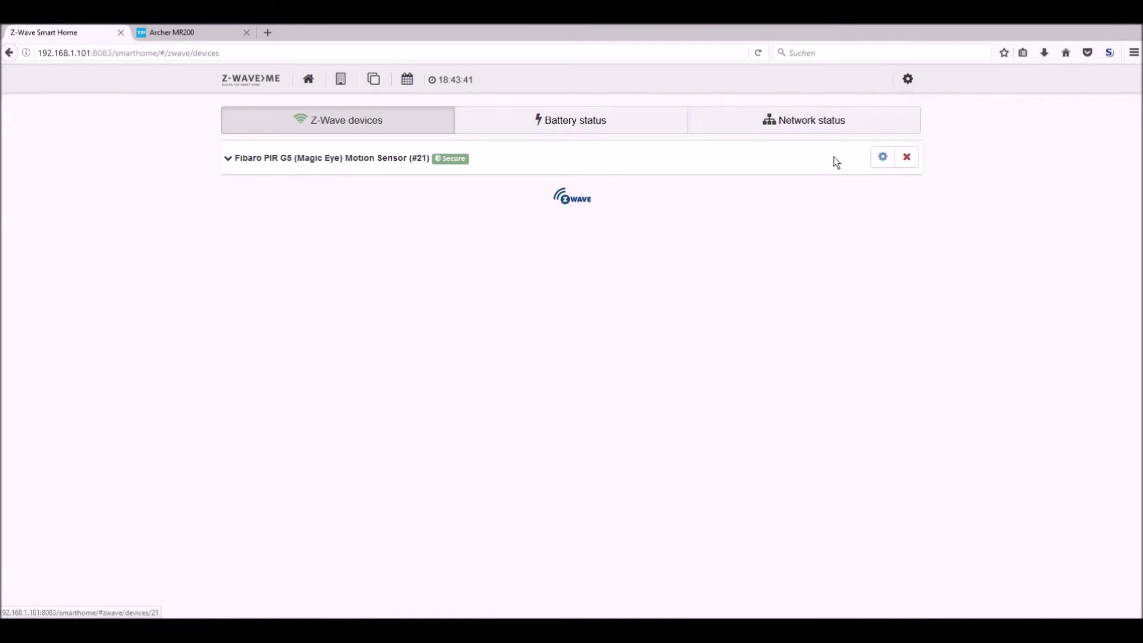
left_click(883, 157)
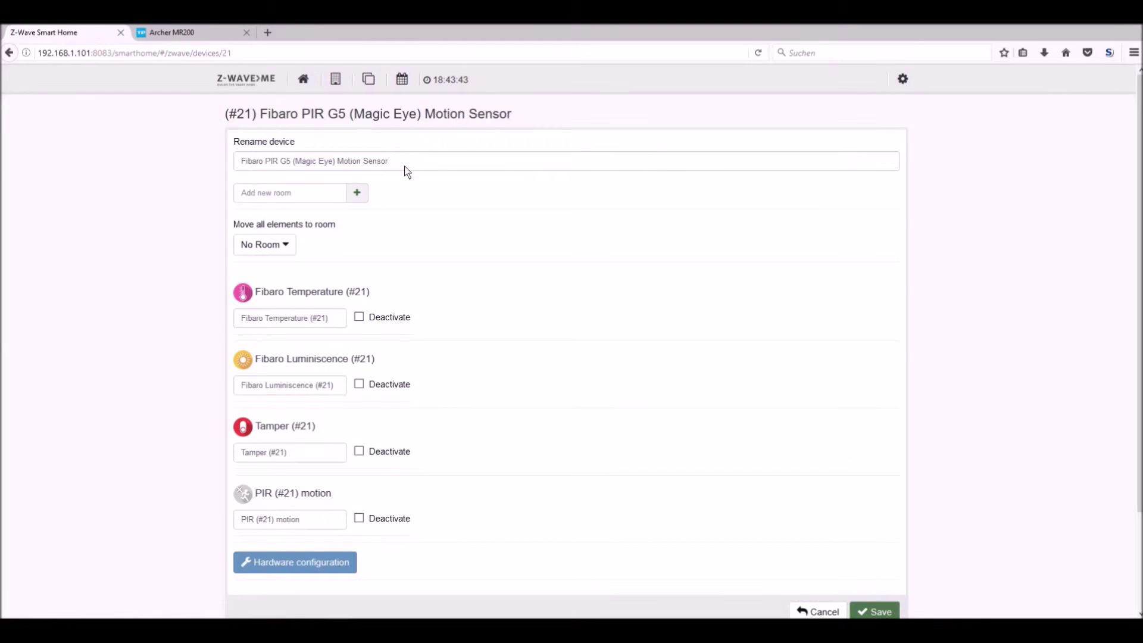
scroll(407, 173, "down", 3)
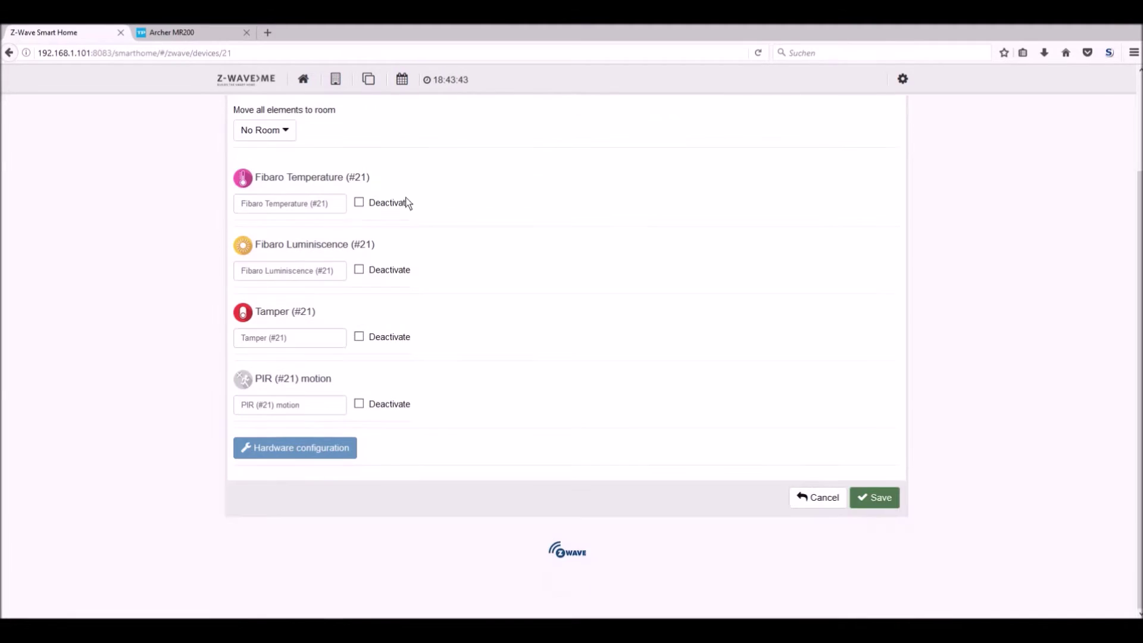
left_click(320, 450)
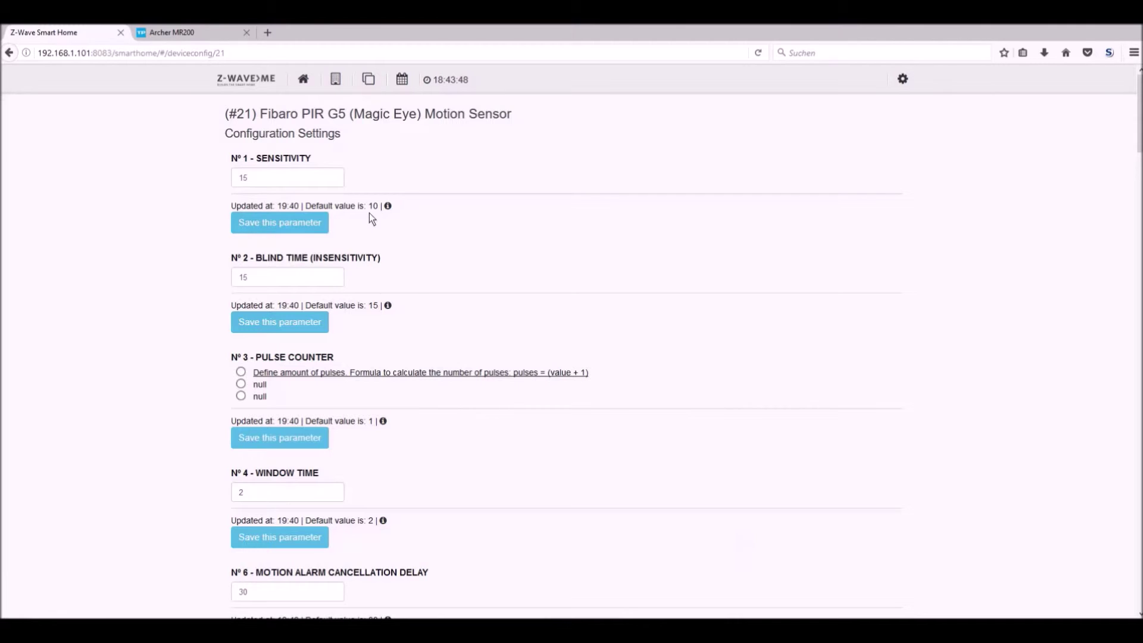
Attempt to save Blind Time as 10 instead of 15, dismissing the update failure messages
left_click(245, 281)
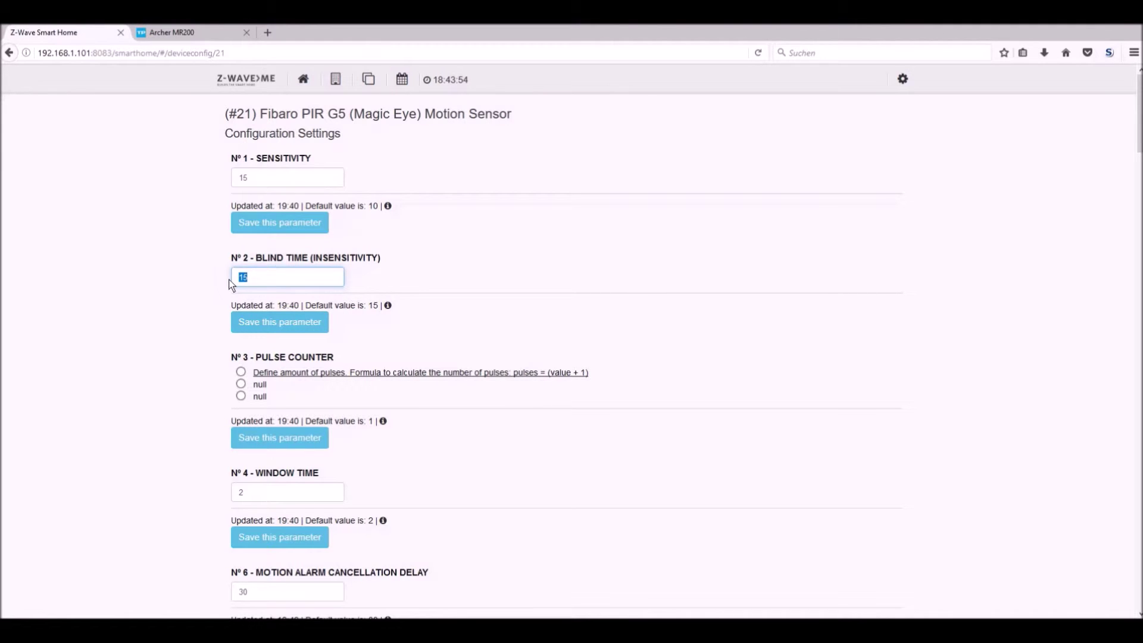
left_click(285, 323)
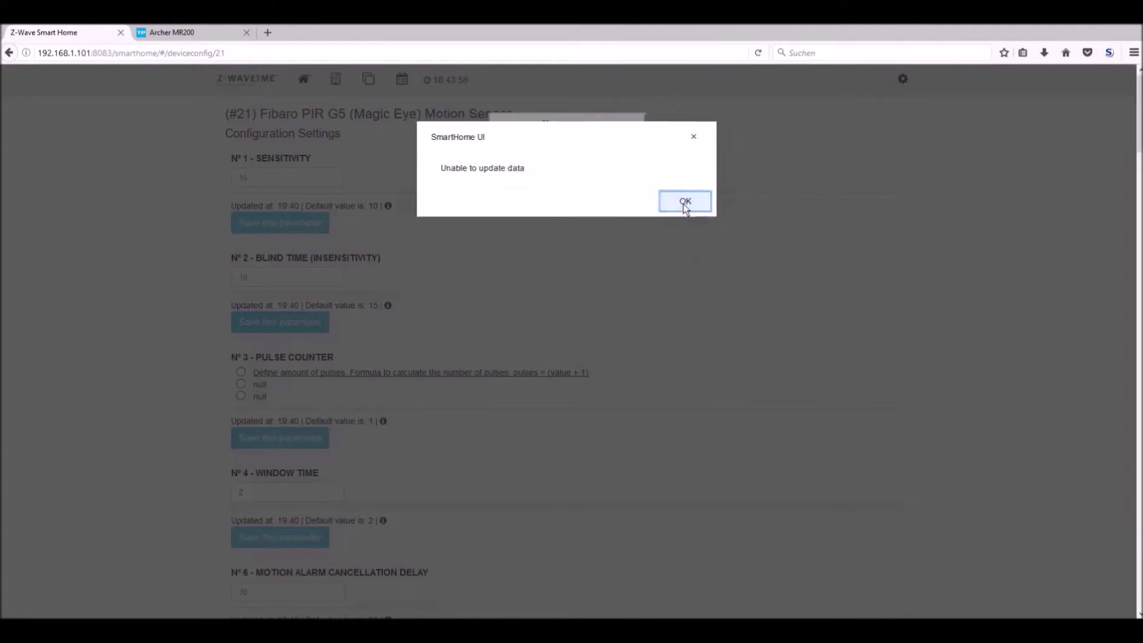
left_click(686, 204)
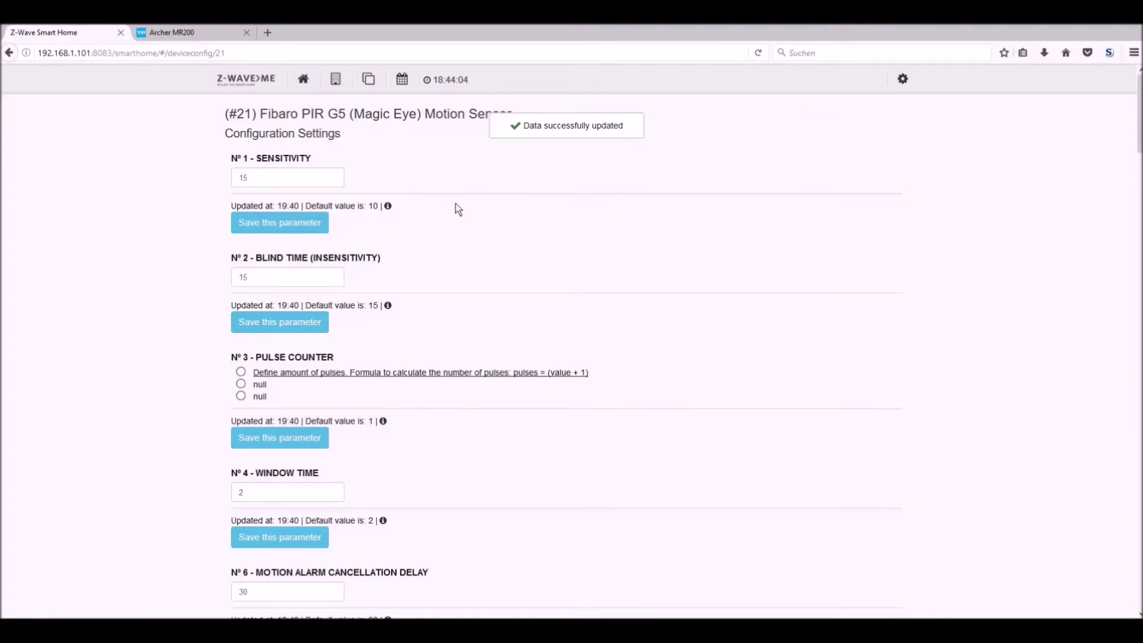
left_click_drag(268, 278, 218, 280)
type("10")
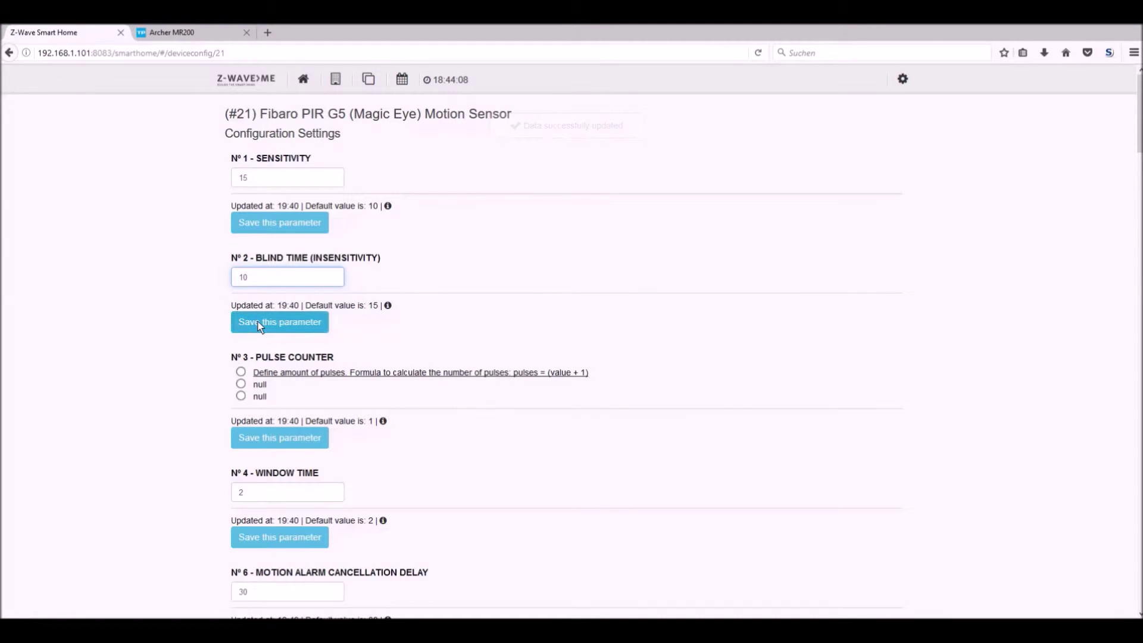
left_click(259, 321)
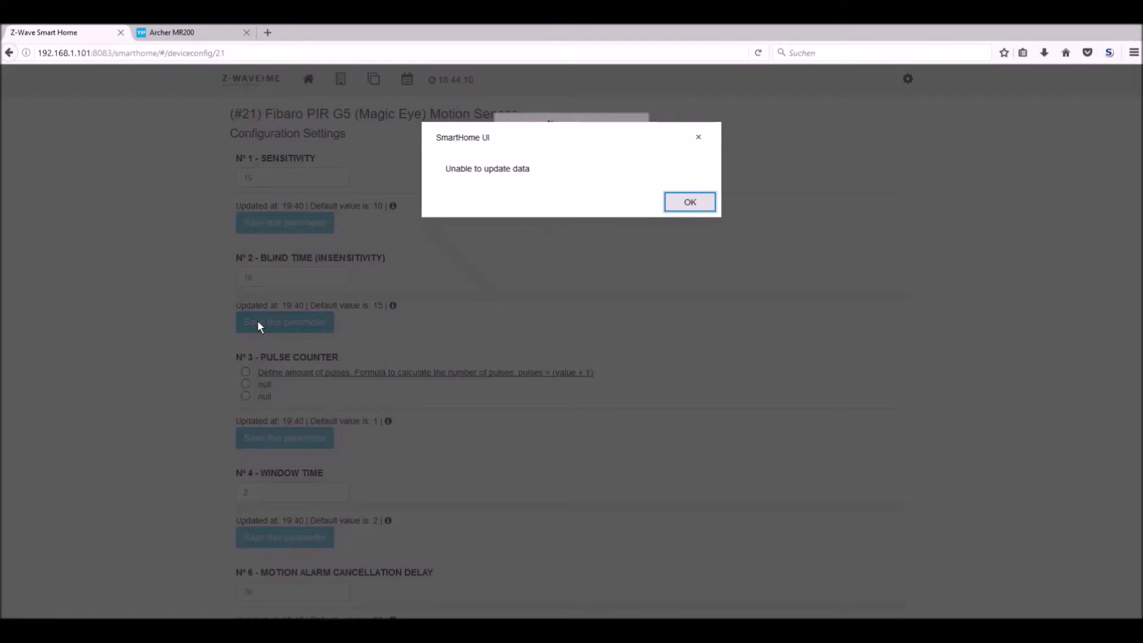
left_click(690, 202)
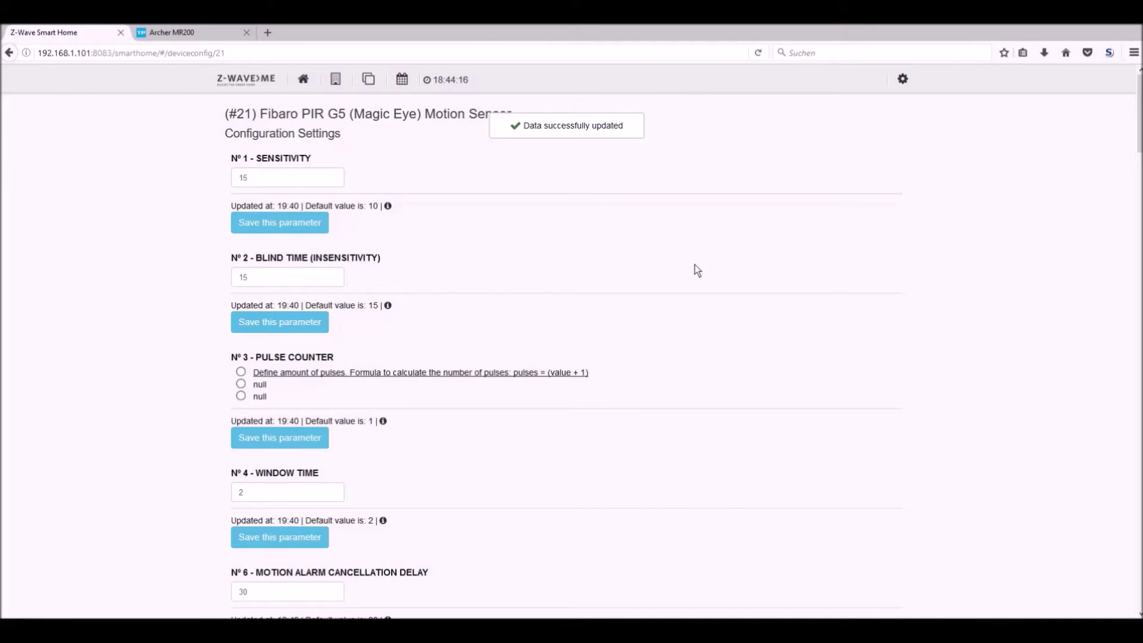
Scroll through the parameter list to bring N° 80 LED Signaling Mode into view
scroll(695, 264, "down", 6)
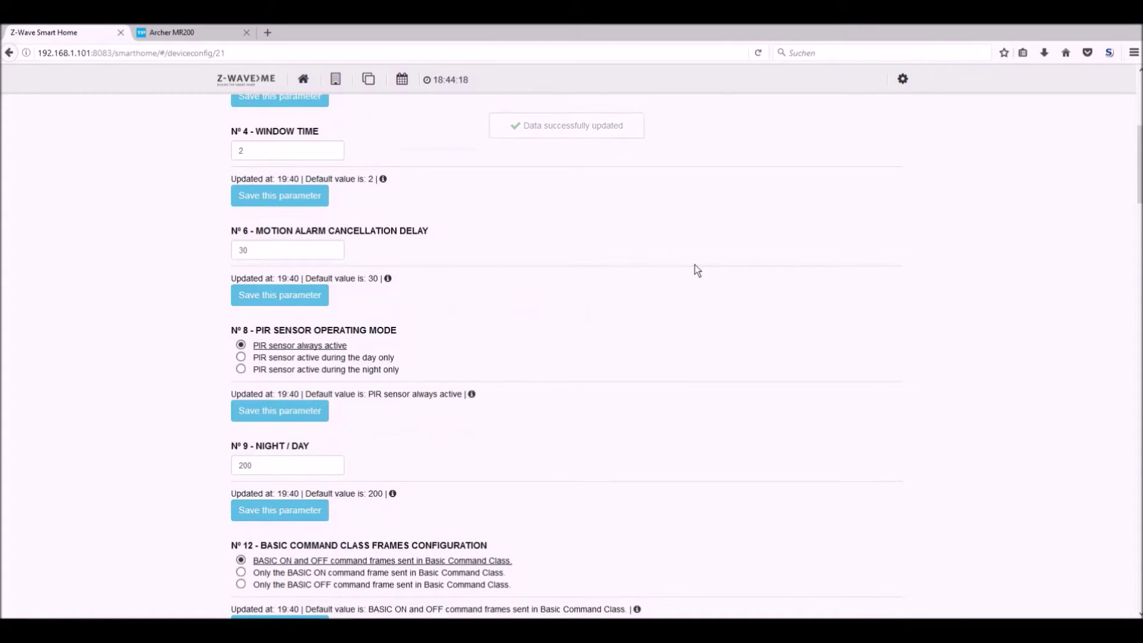
scroll(694, 264, "down", 5)
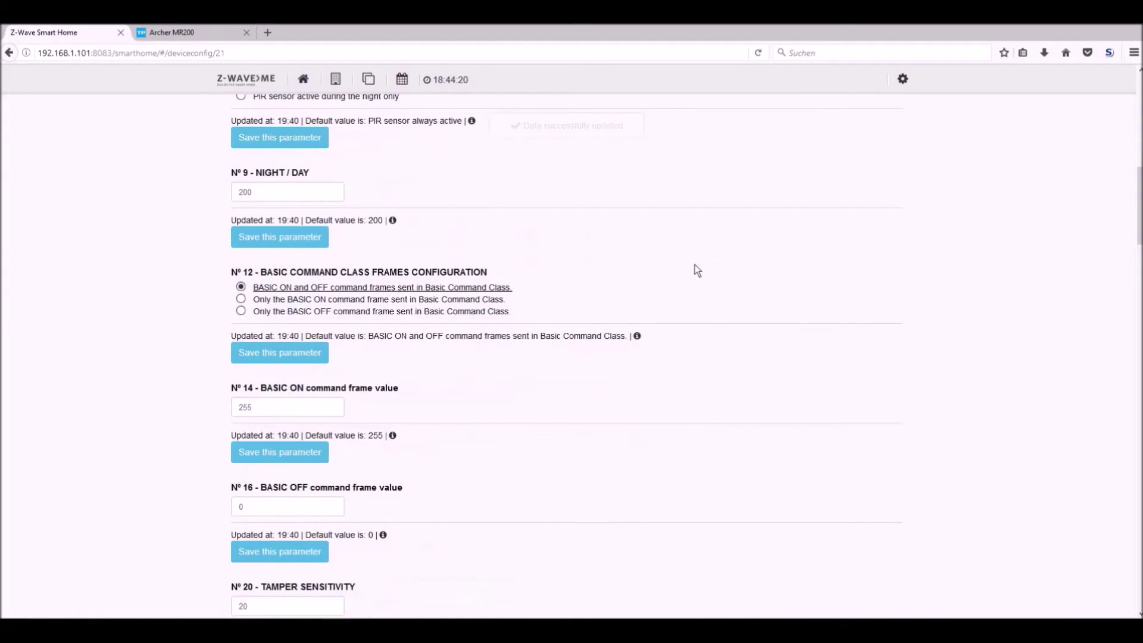
scroll(695, 266, "down", 5)
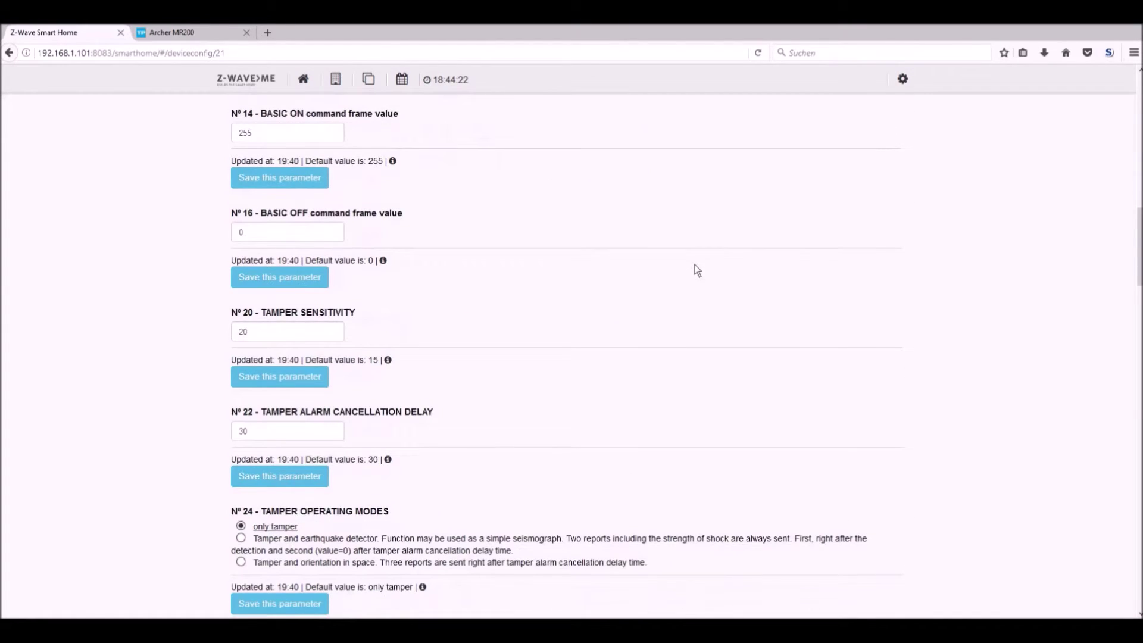
scroll(695, 265, "down", 4)
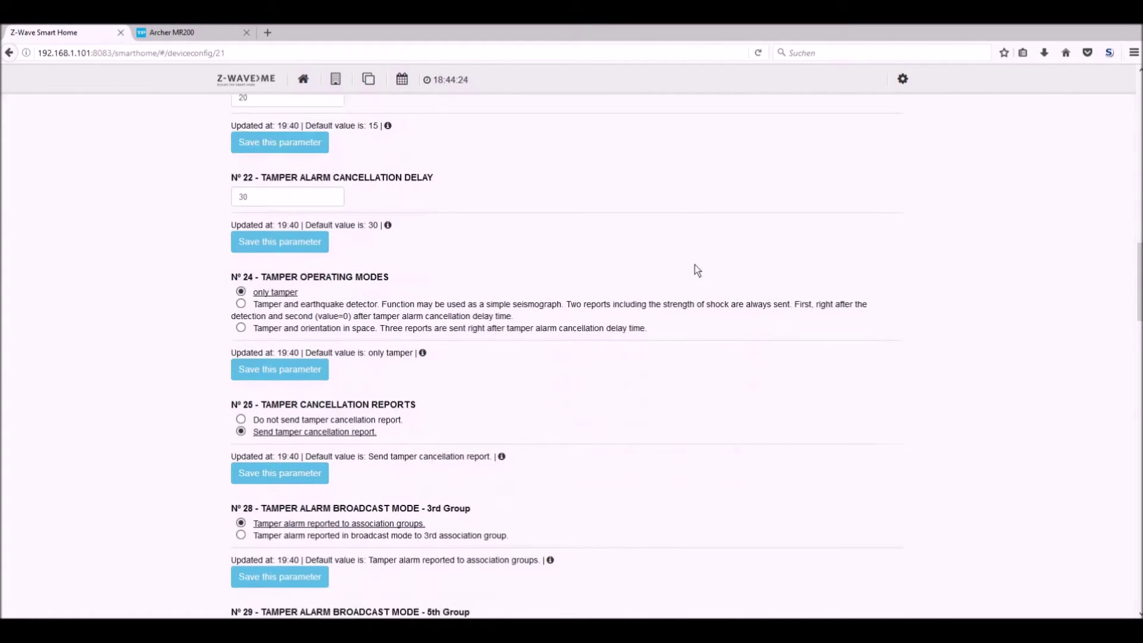
scroll(695, 265, "down", 5)
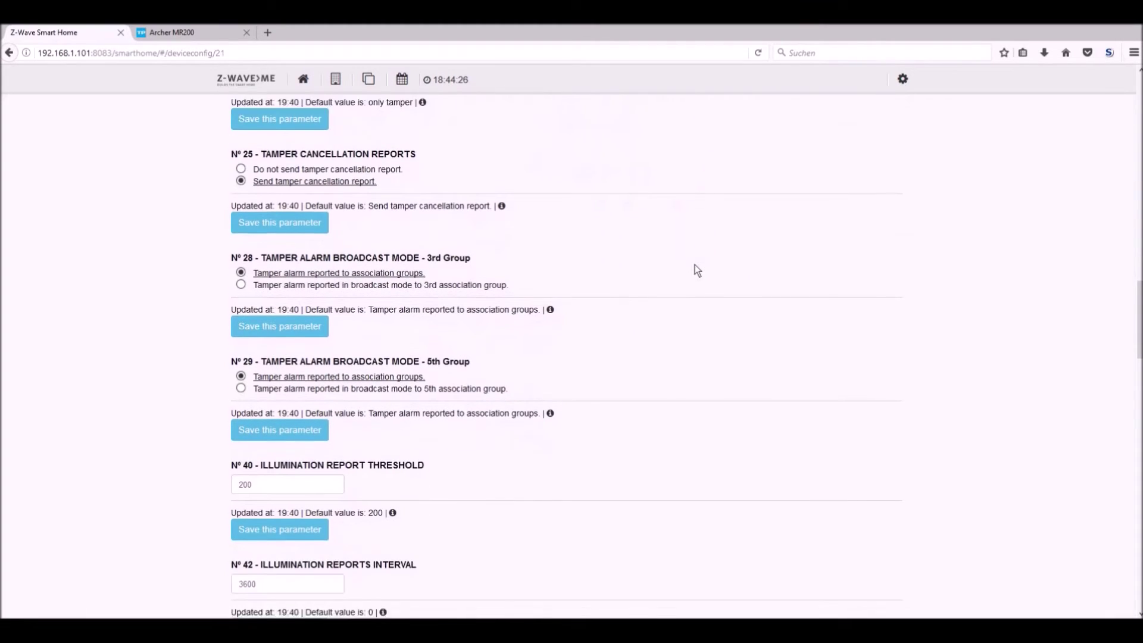
scroll(695, 264, "down", 5)
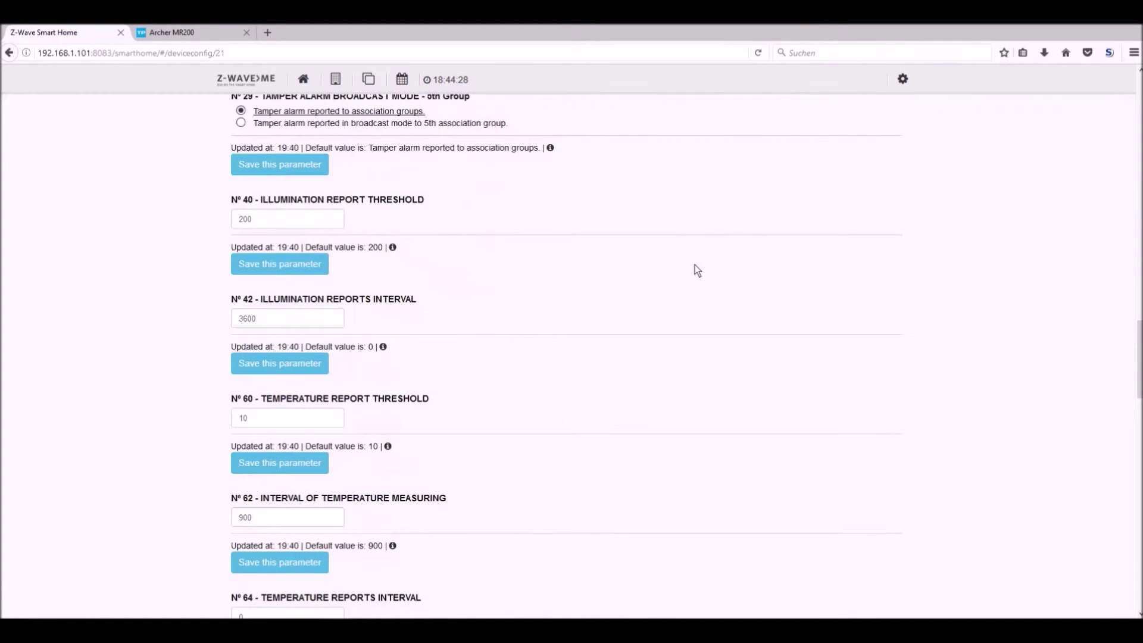
scroll(695, 265, "down", 4)
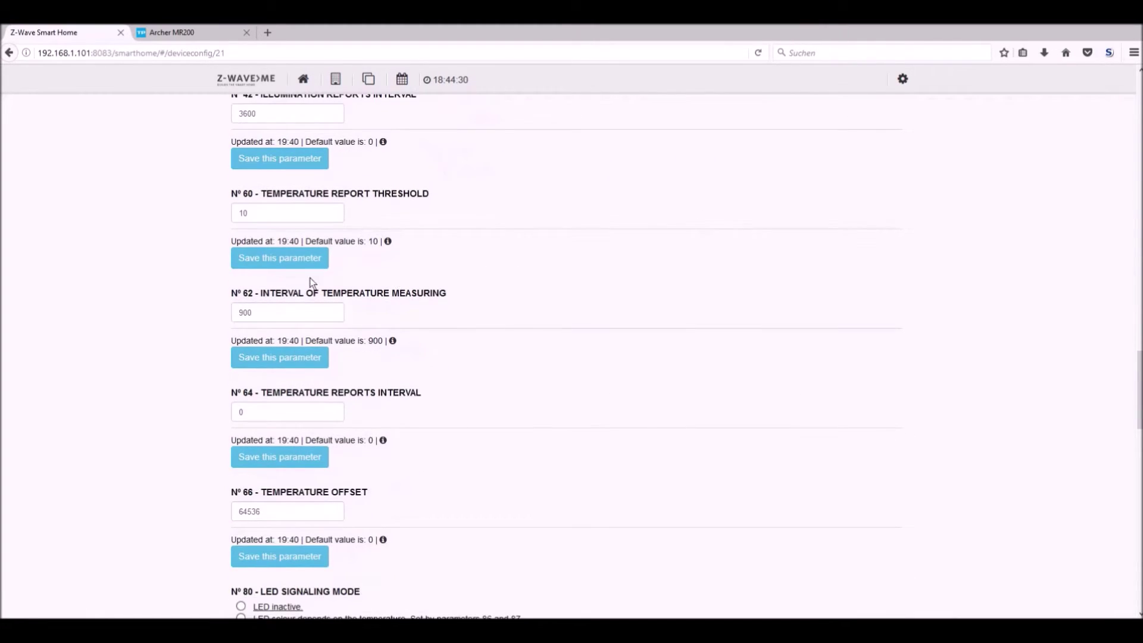
scroll(366, 323, "down", 3)
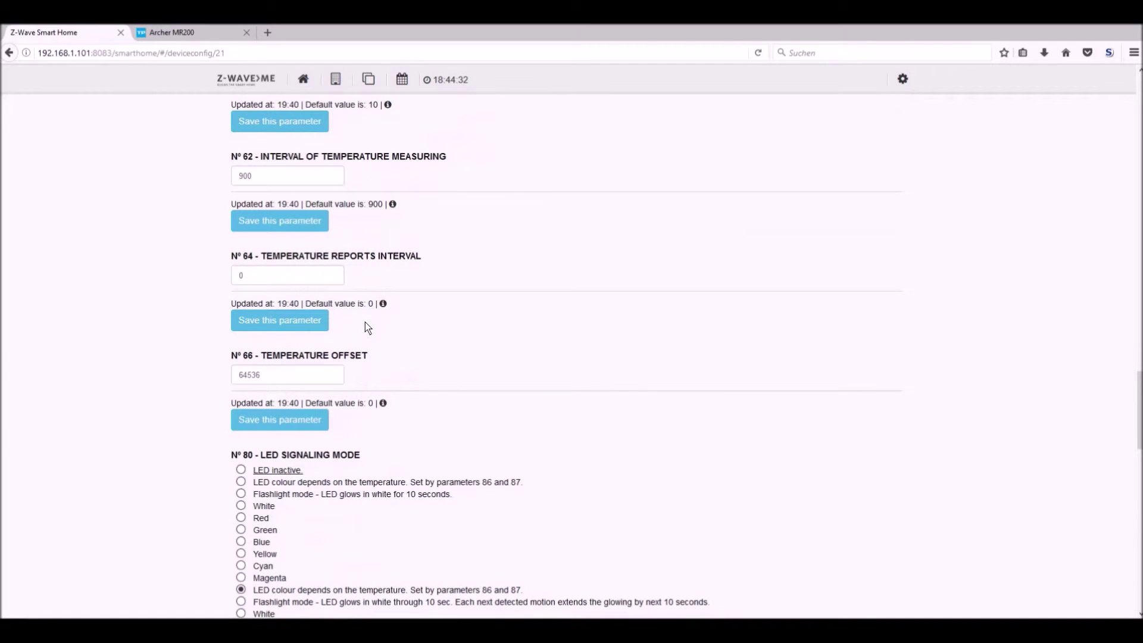
scroll(366, 323, "down", 1)
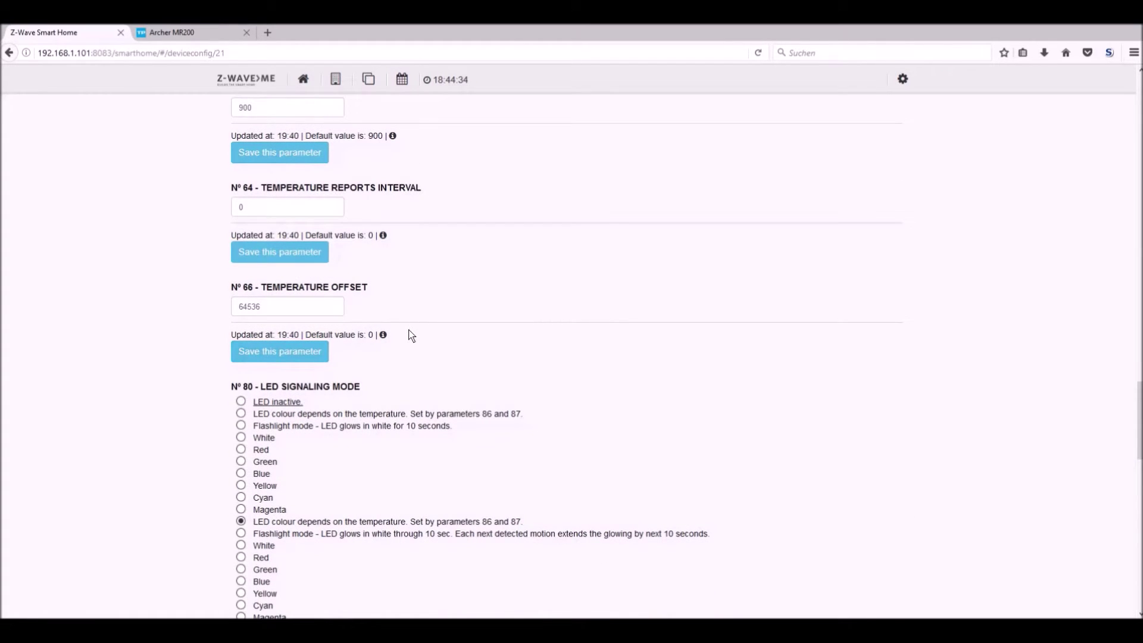
scroll(411, 335, "down", 10)
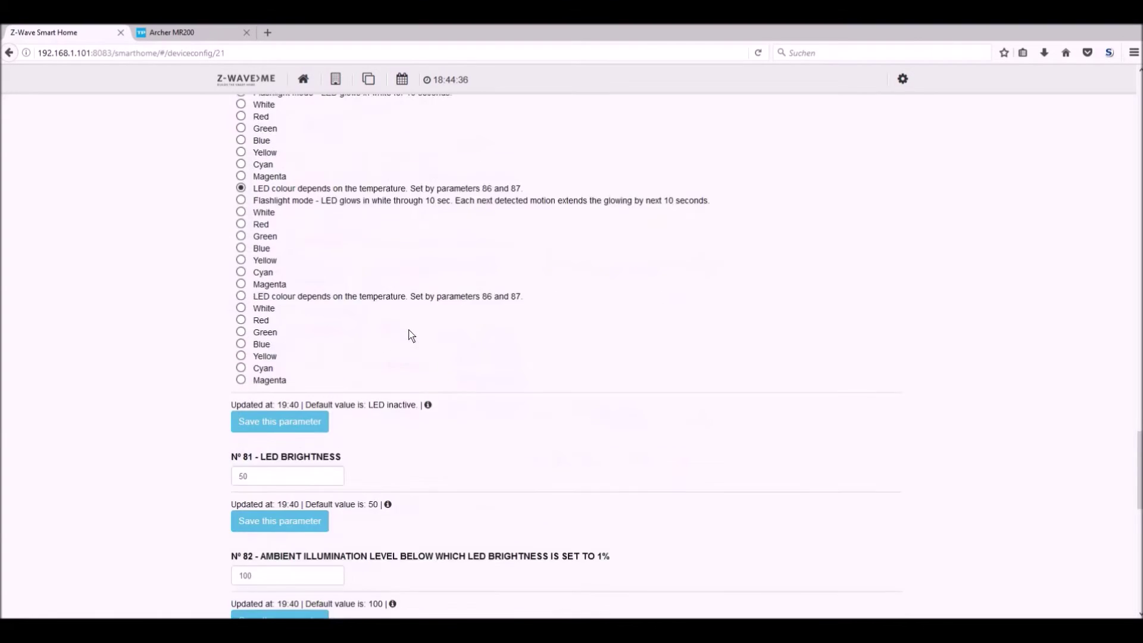
scroll(411, 335, "down", 6)
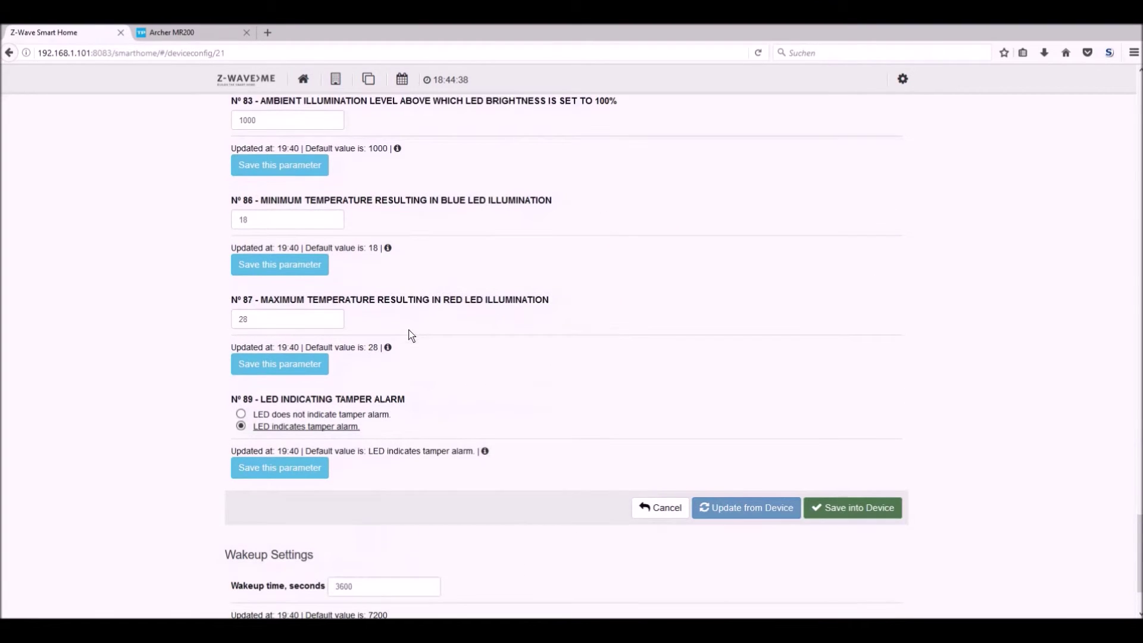
scroll(411, 335, "down", 2)
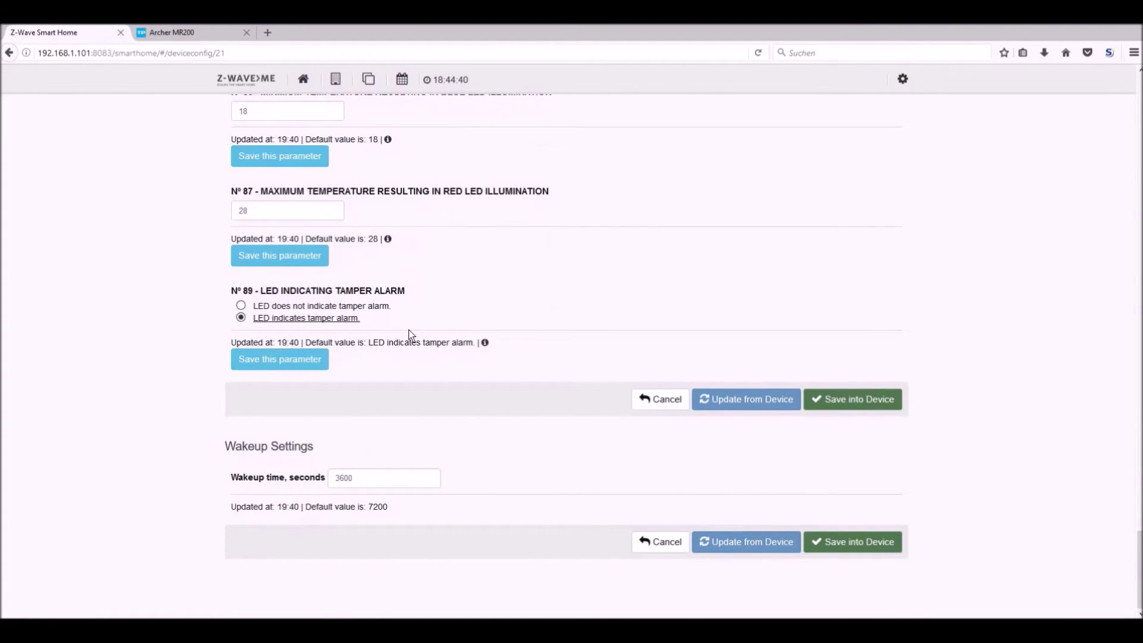
scroll(411, 335, "up", 1)
scroll(411, 335, "up", 5)
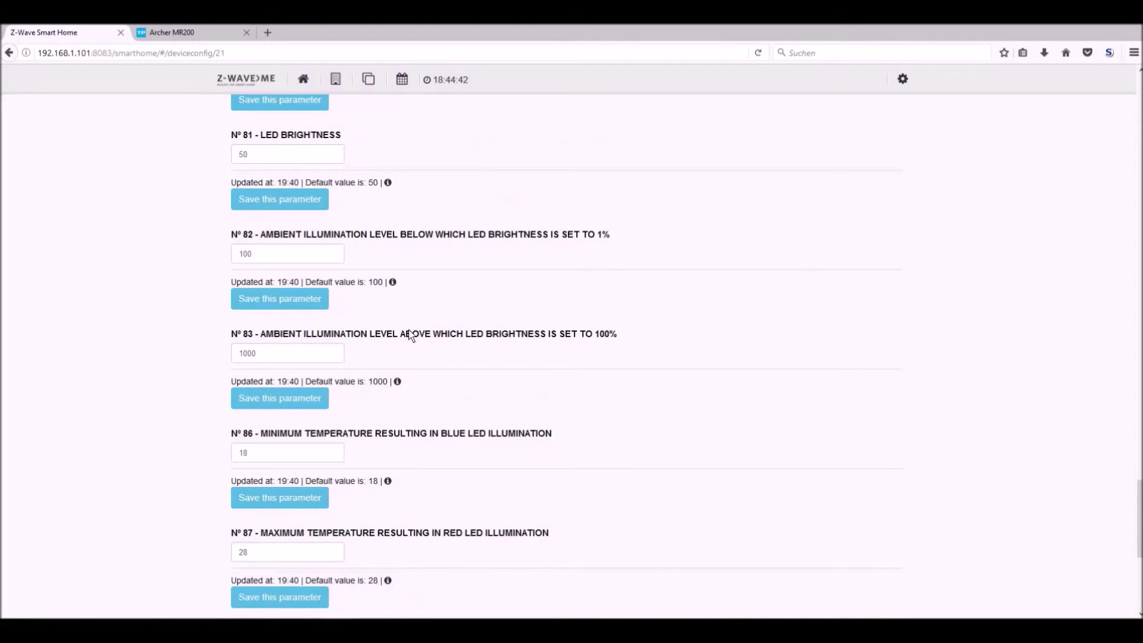
scroll(411, 336, "up", 1)
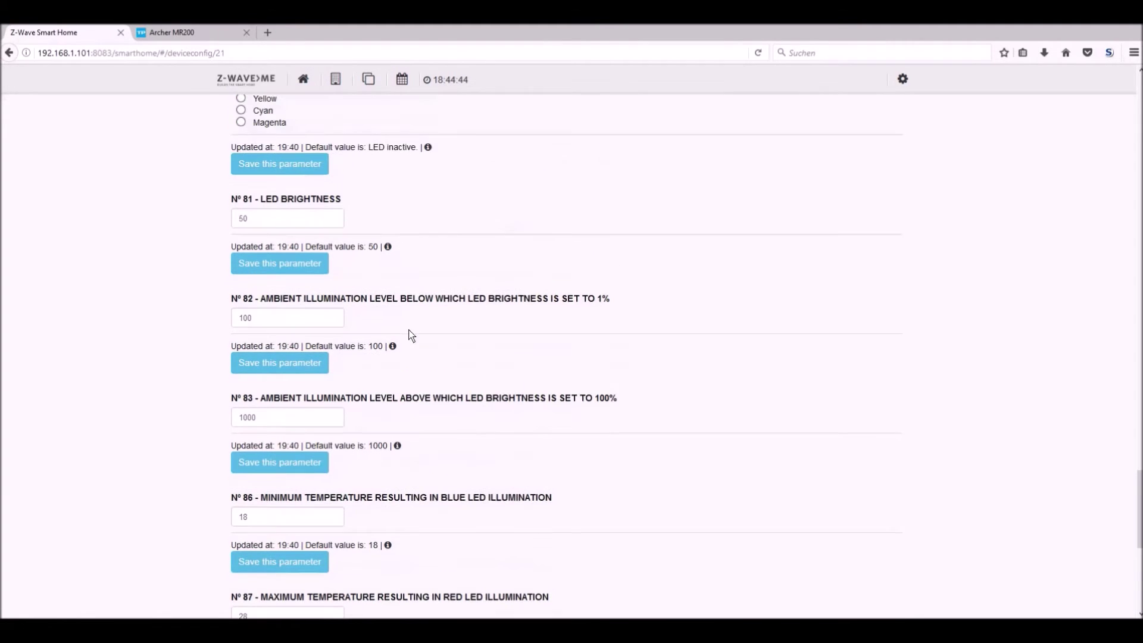
scroll(411, 335, "up", 4)
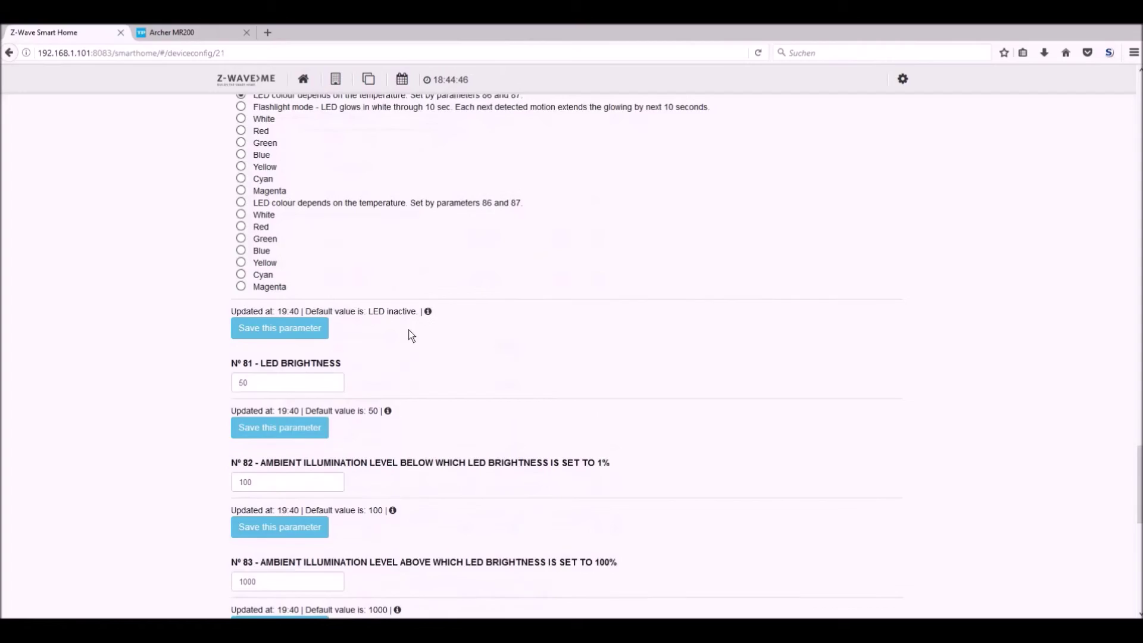
scroll(411, 335, "up", 2)
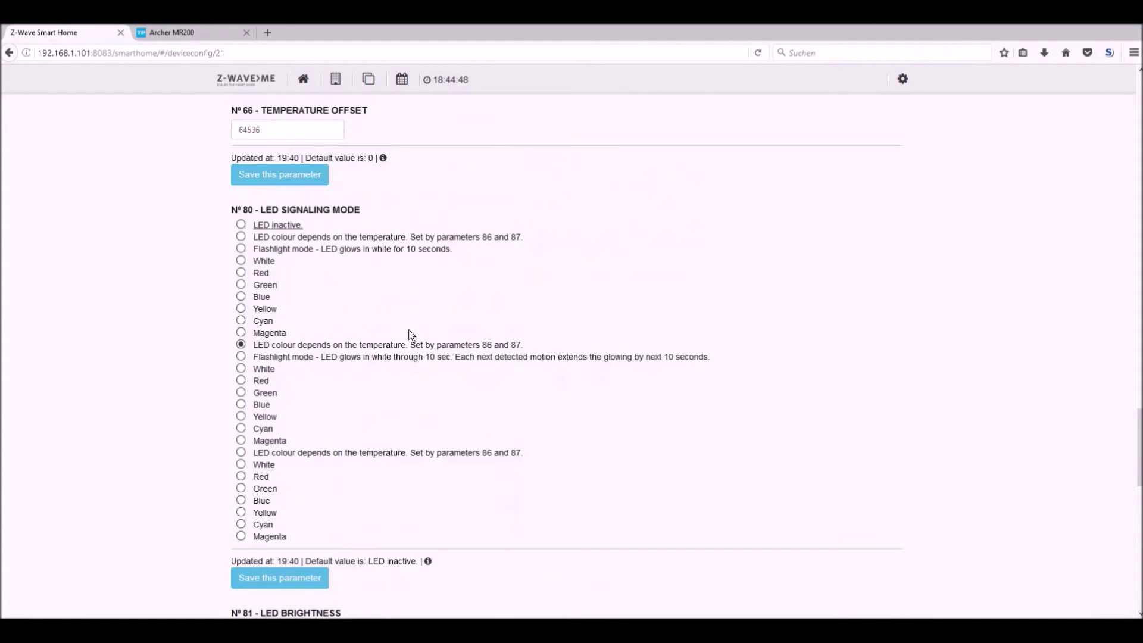
Set N° 80 LED Signaling Mode to LED inactive and save it again after the update error
left_click(241, 224)
left_click(288, 580)
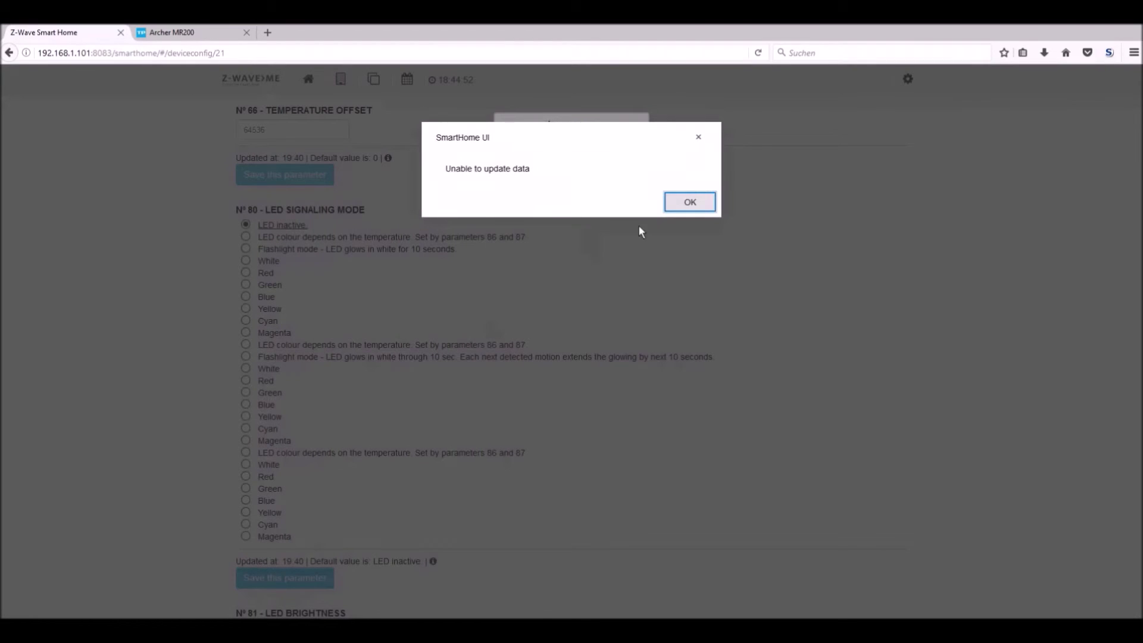
left_click(698, 199)
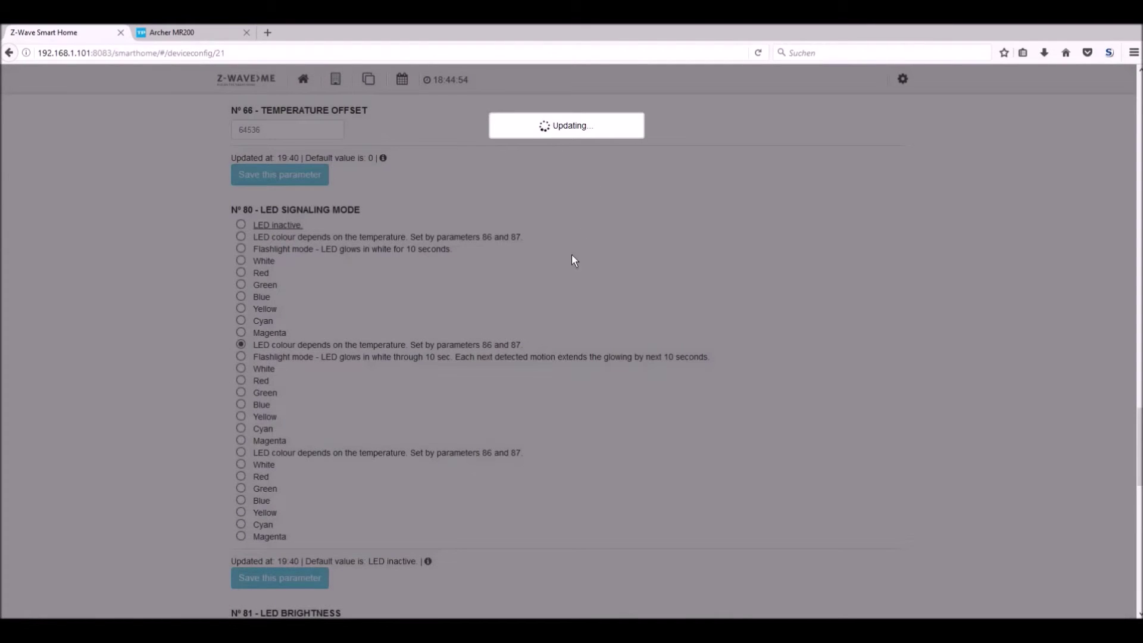
left_click(240, 224)
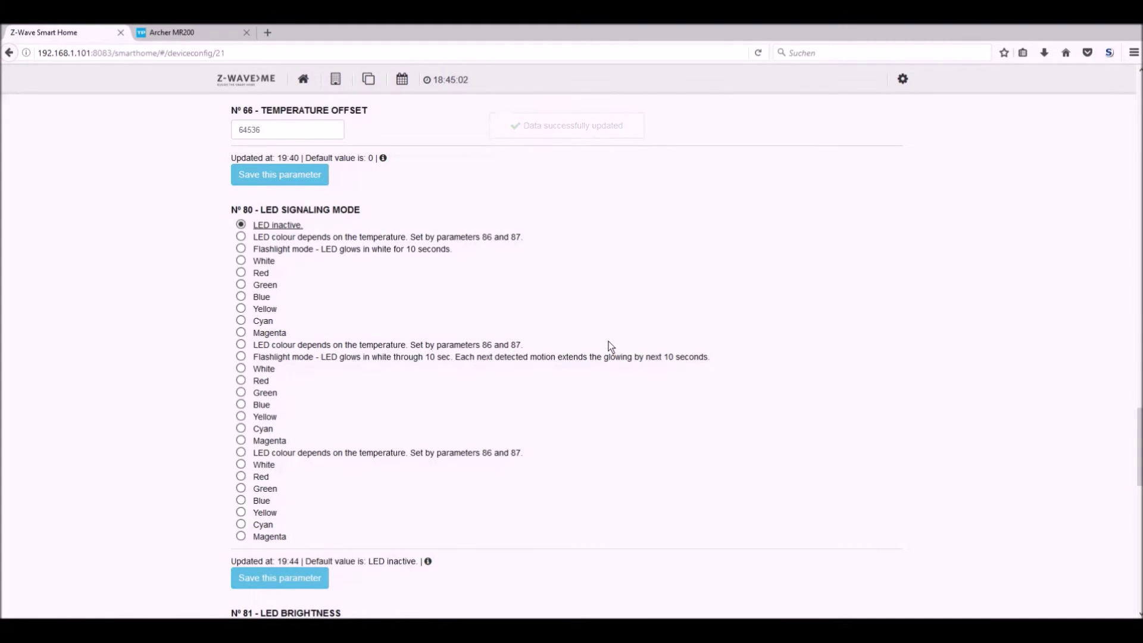
Replace the N° 2 Blind Time value 15 with 10 and save it, dismissing the error
scroll(602, 247, "up", 6)
scroll(602, 247, "up", 12)
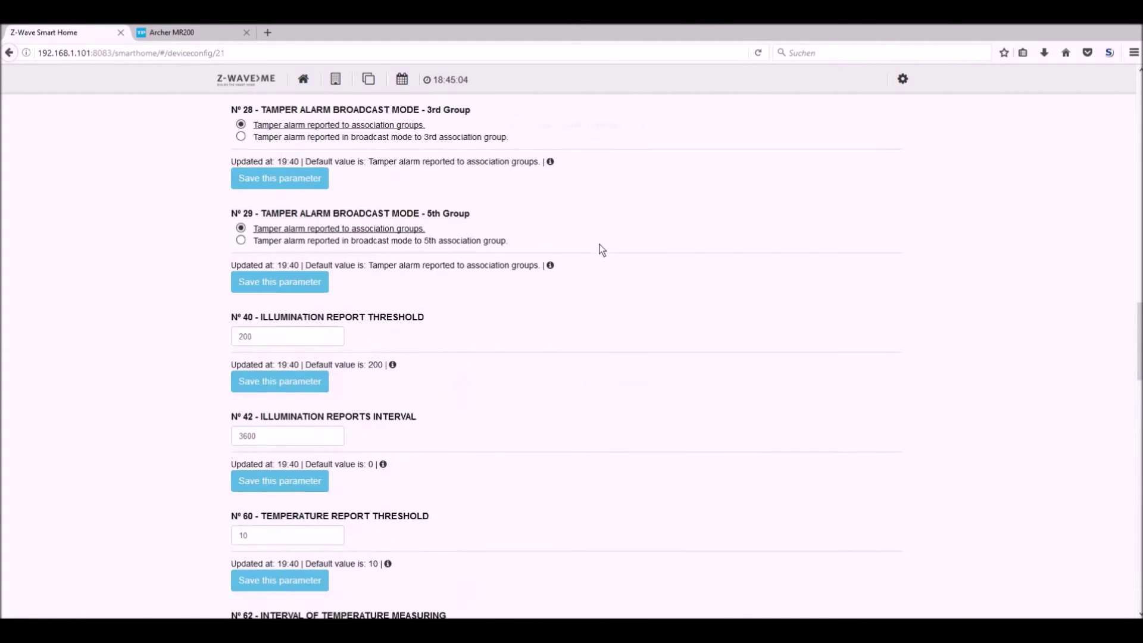
scroll(602, 250, "up", 3)
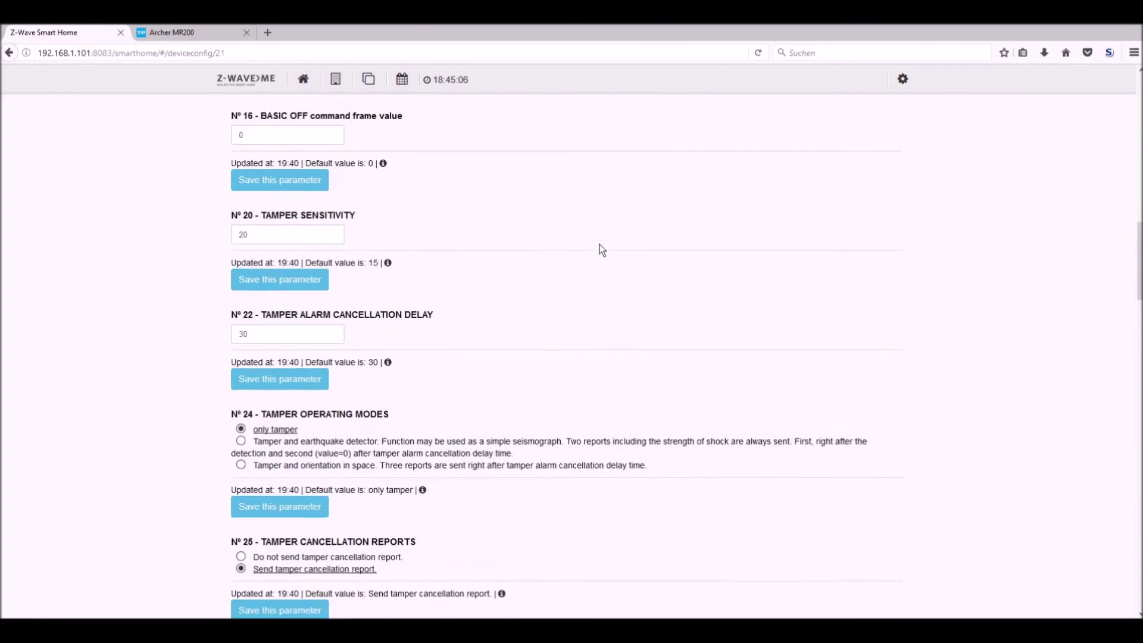
scroll(503, 267, "up", 7)
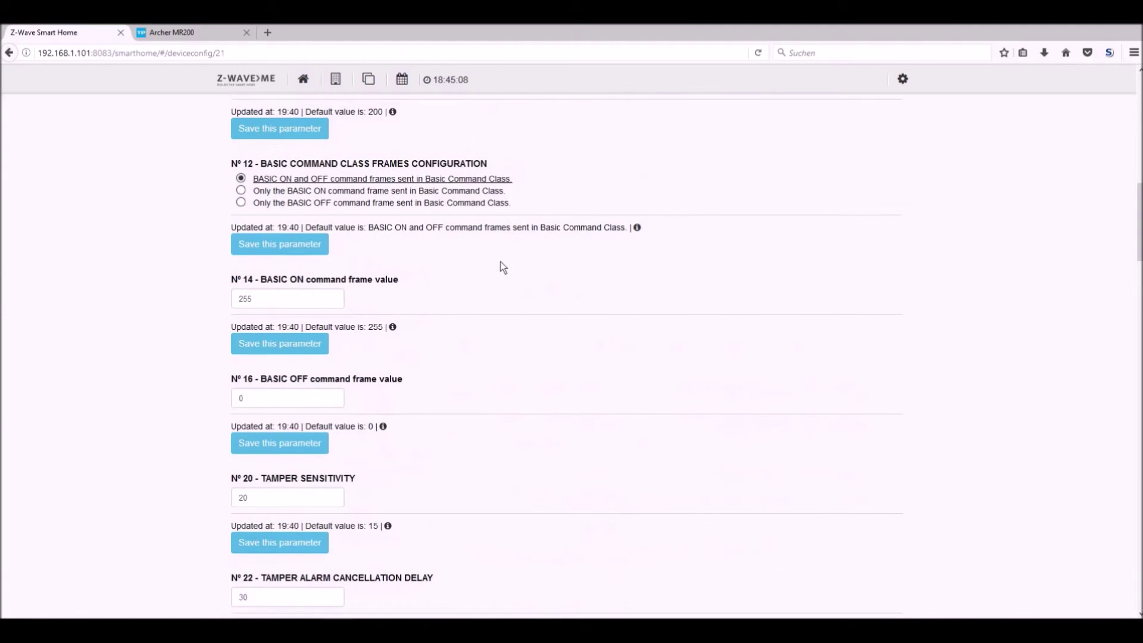
scroll(503, 267, "up", 6)
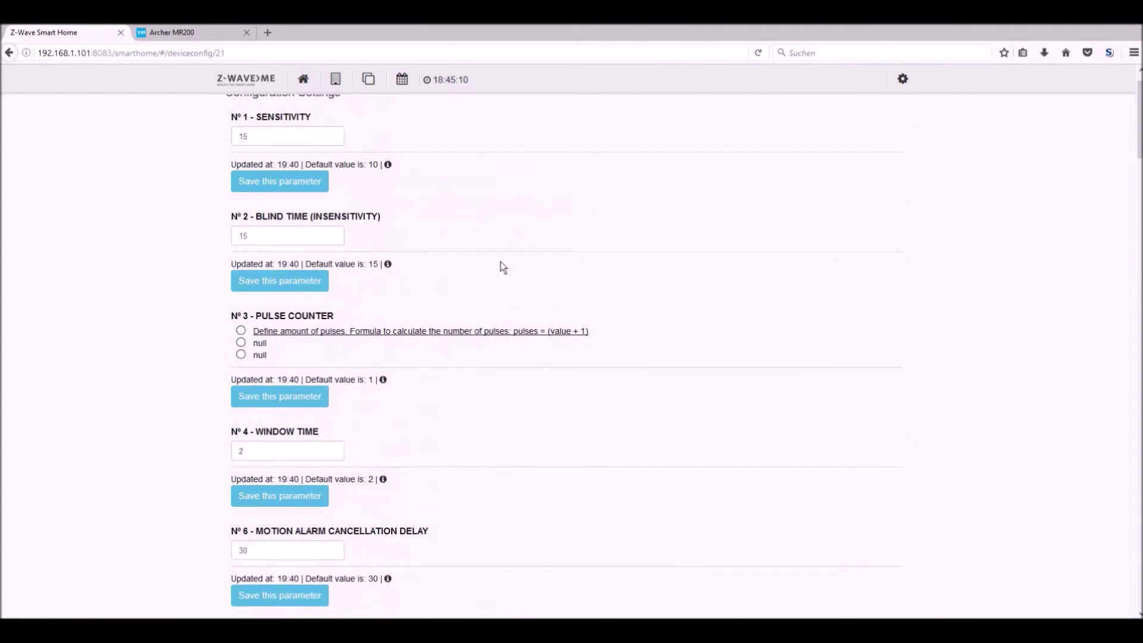
double_click(254, 281)
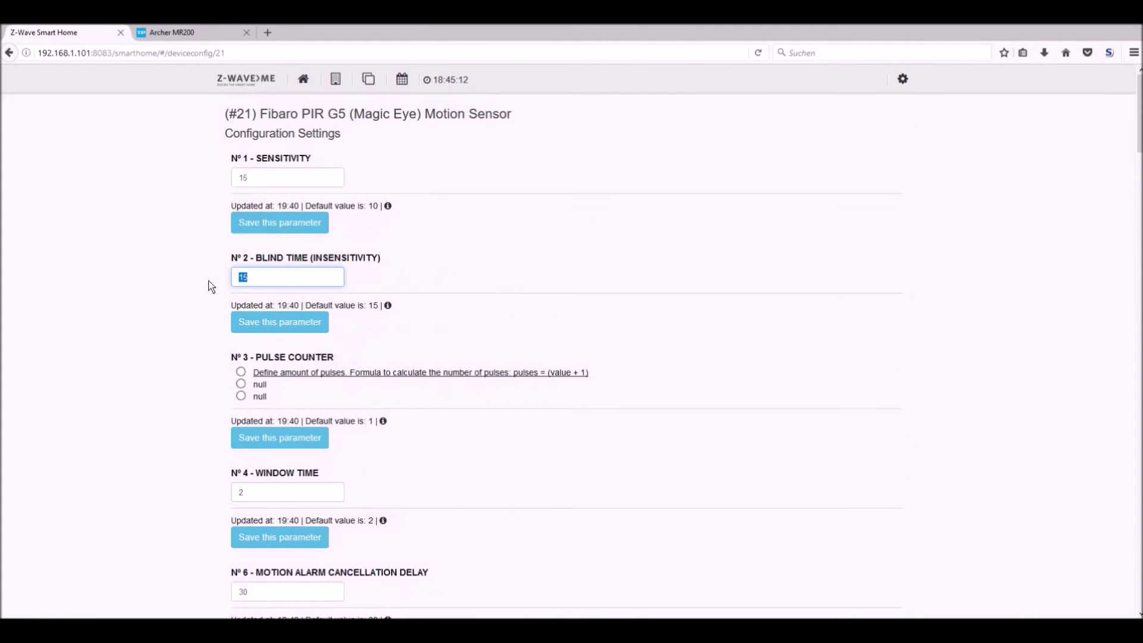
type("10")
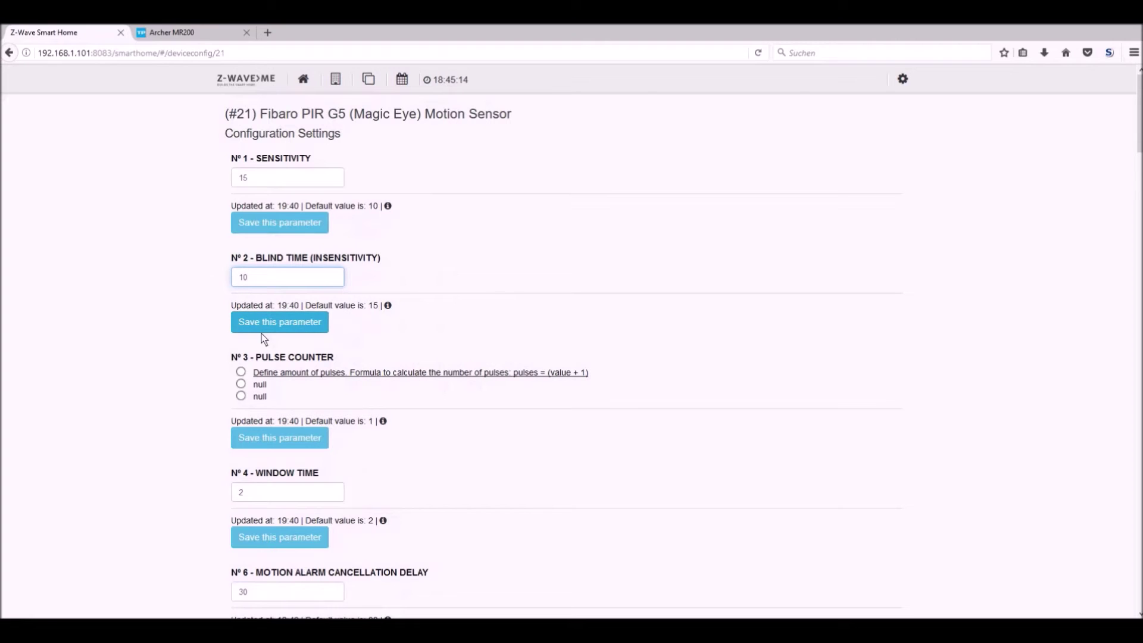
left_click(267, 326)
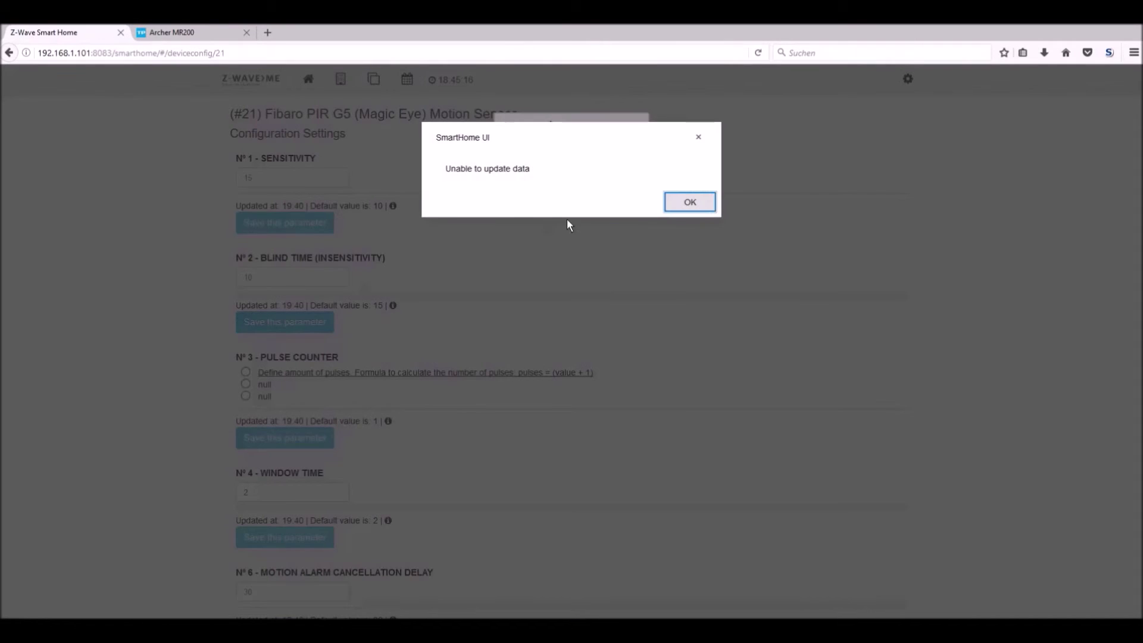
left_click(683, 207)
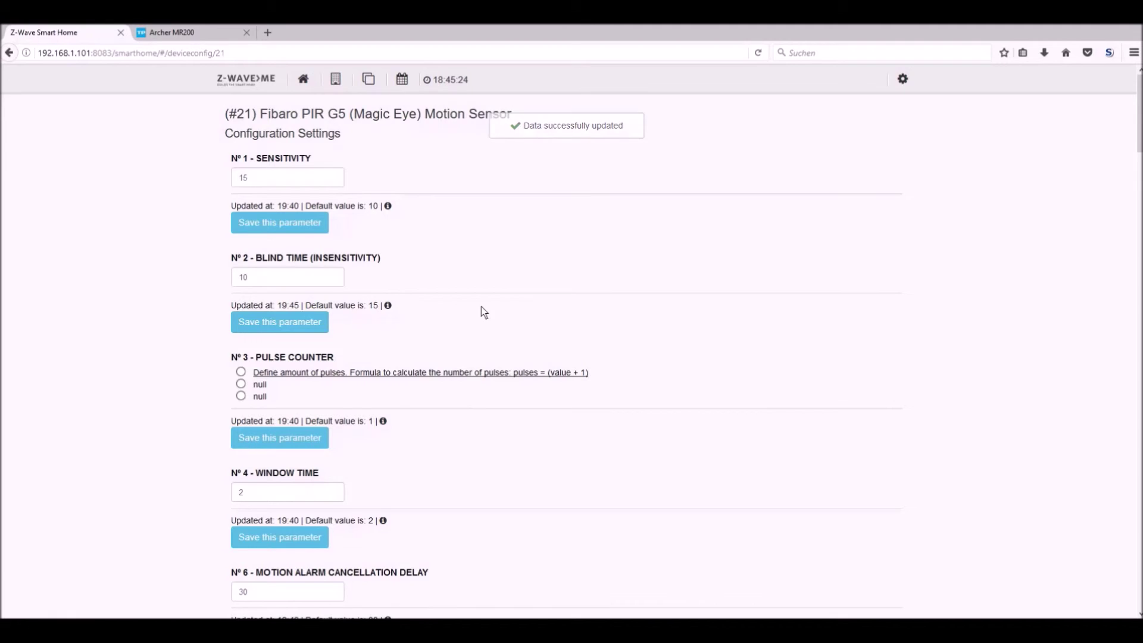
scroll(484, 312, "down", 3)
Review the sensor's full configuration page, then go back to the rooms overview
scroll(484, 312, "up", 3)
scroll(484, 311, "down", 18)
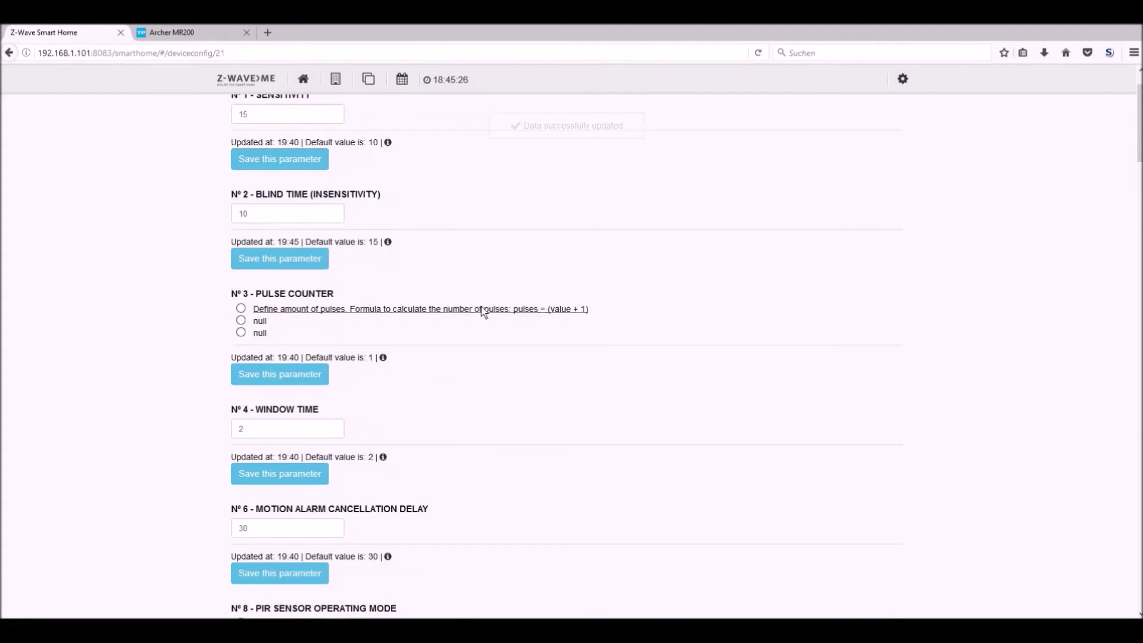
scroll(484, 311, "down", 7)
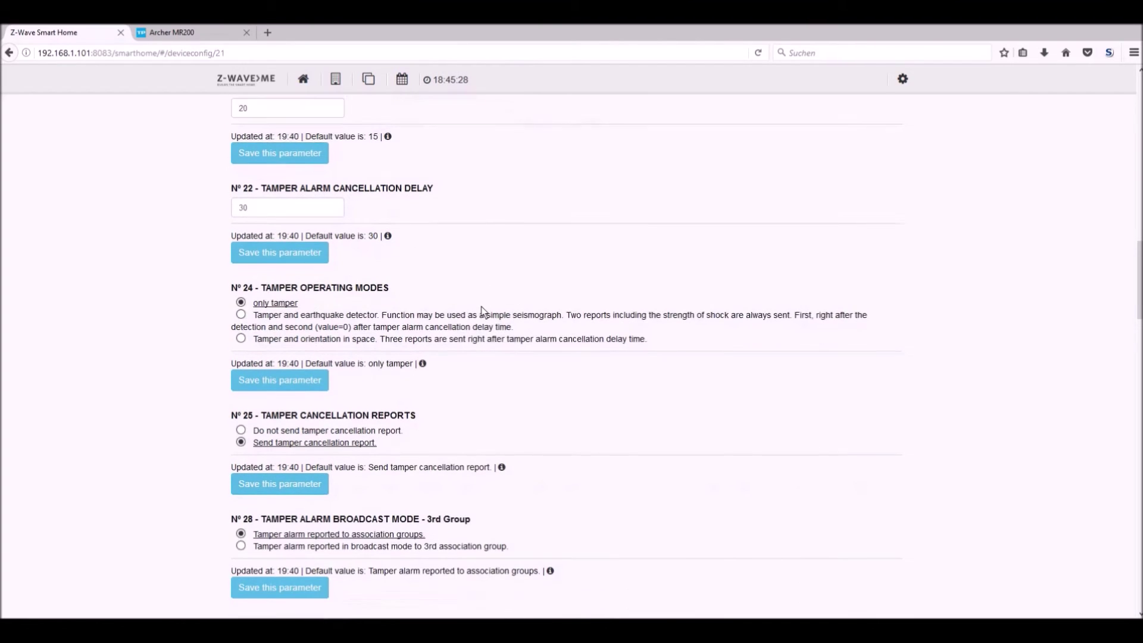
scroll(484, 312, "down", 8)
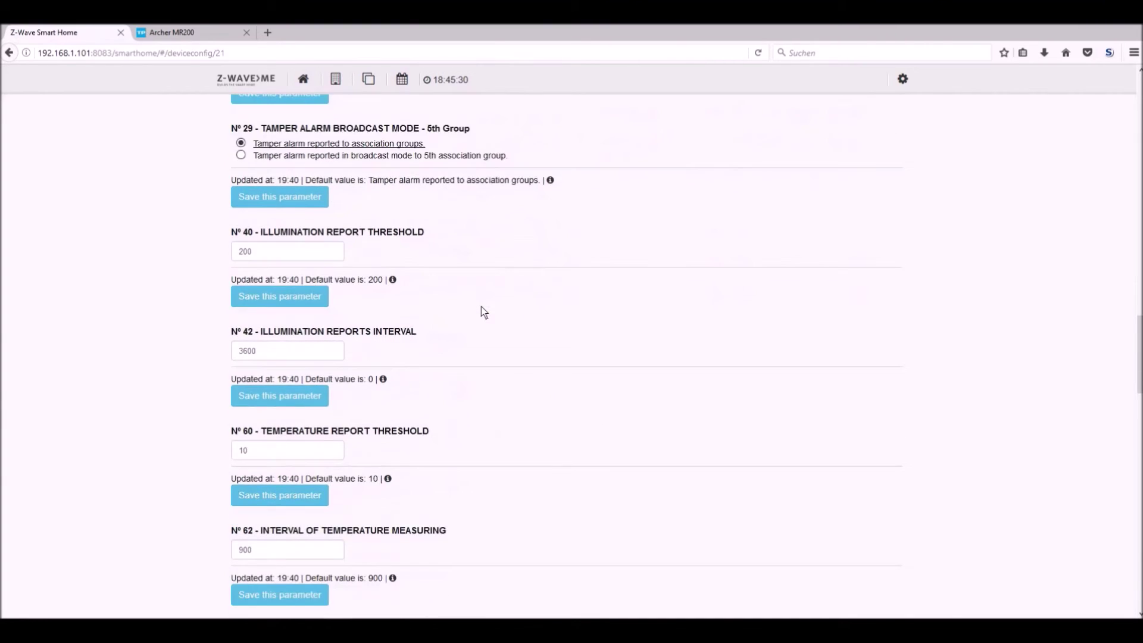
scroll(484, 311, "down", 8)
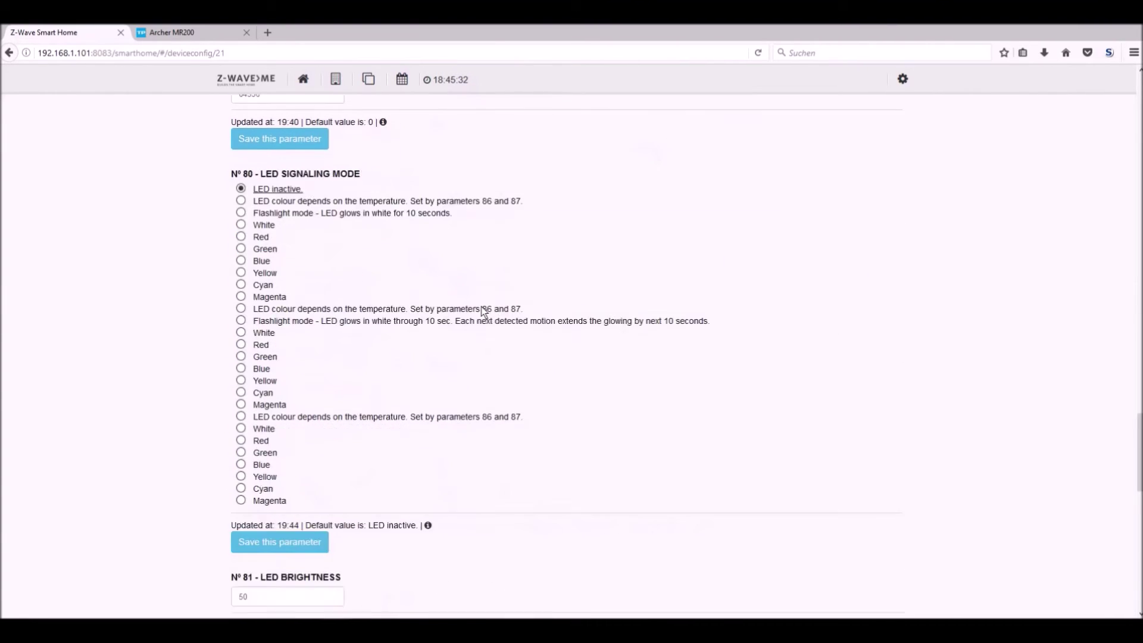
scroll(484, 312, "down", 5)
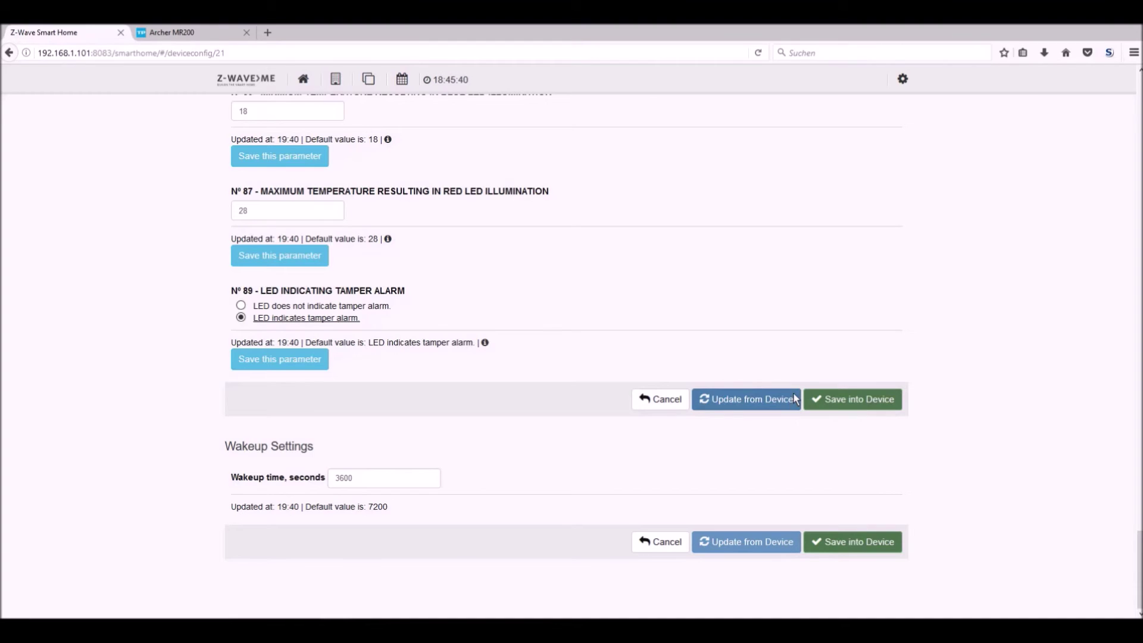
scroll(794, 396, "up", 10)
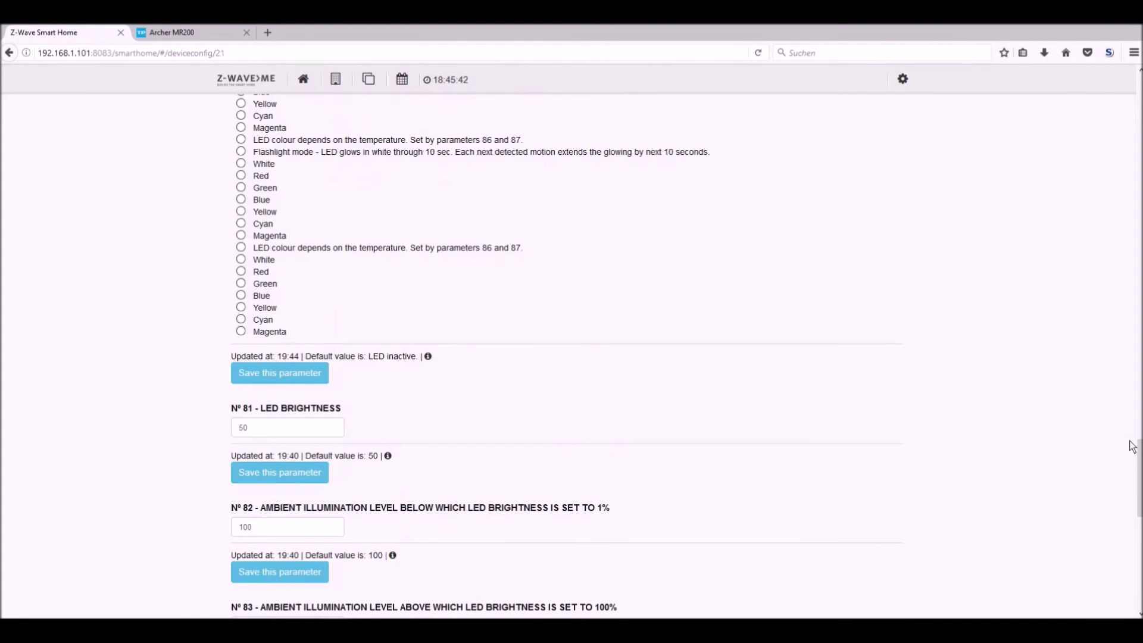
left_click_drag(1137, 477, 1138, 111)
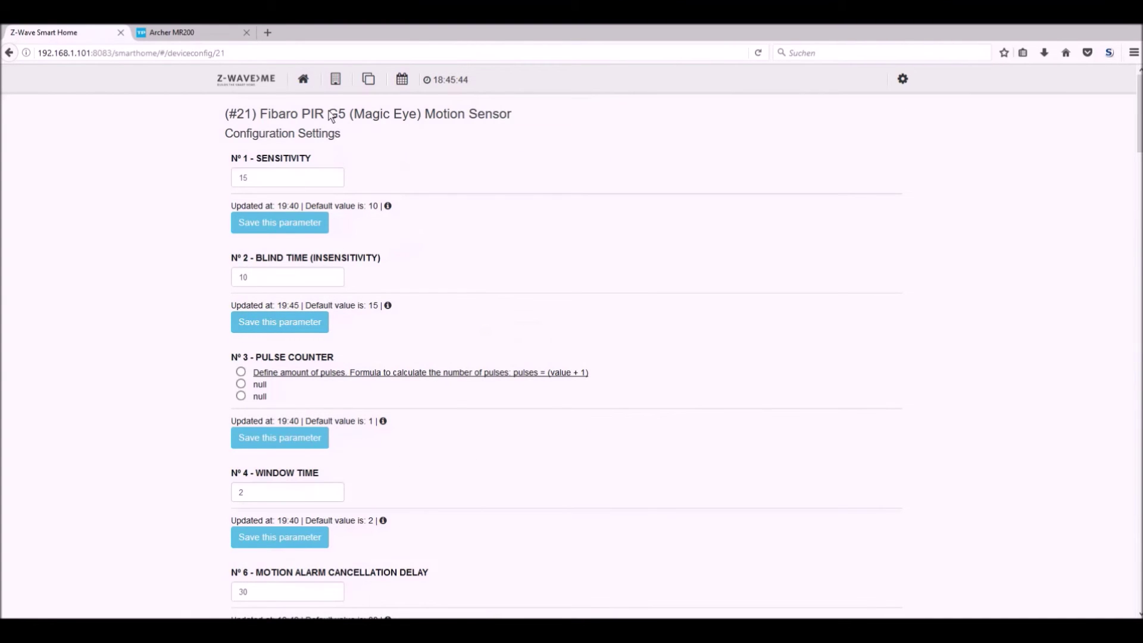
left_click(336, 80)
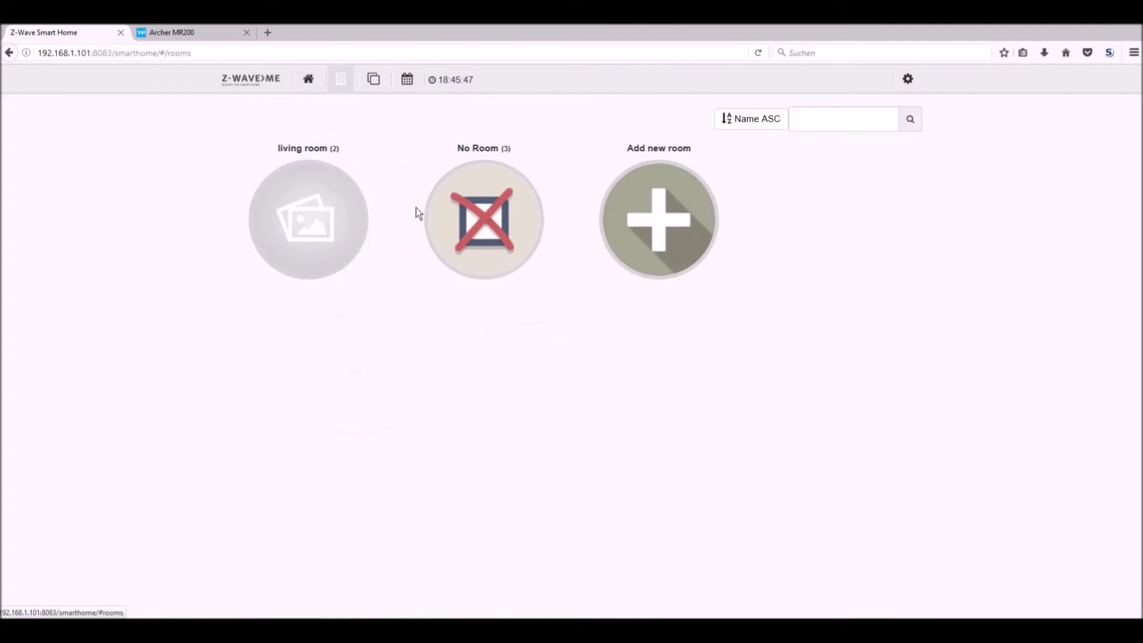
Check the living room's devices, then bring up the event log
left_click(315, 224)
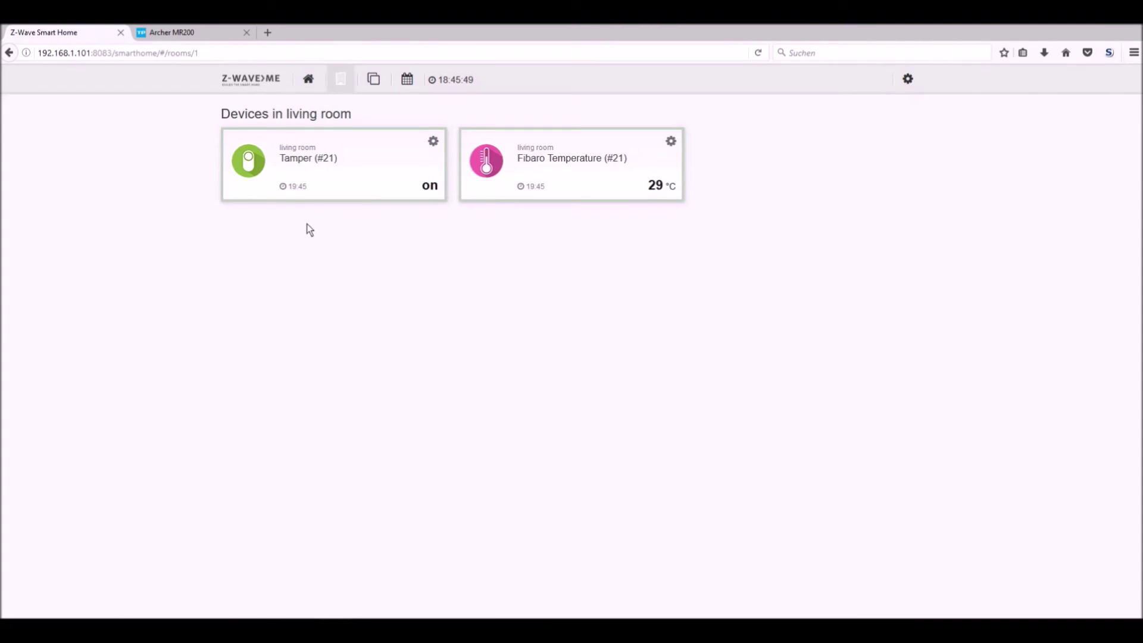
left_click(407, 80)
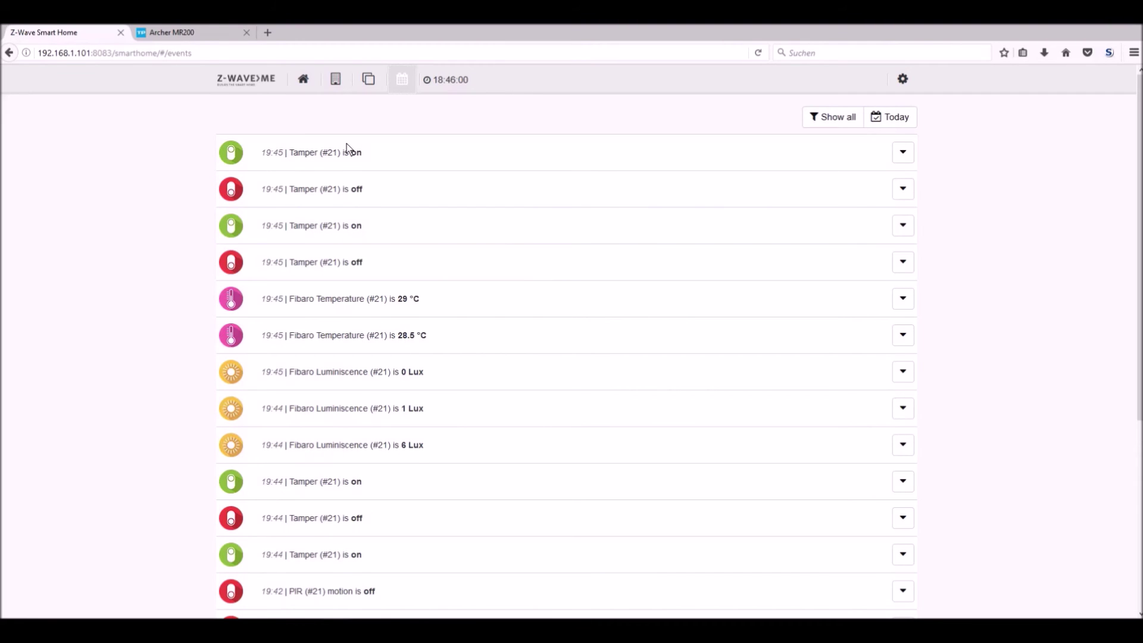
Scroll through the logged Tamper (#21) events and temperature readings and back up
scroll(369, 276, "down", 2)
scroll(369, 277, "down", 2)
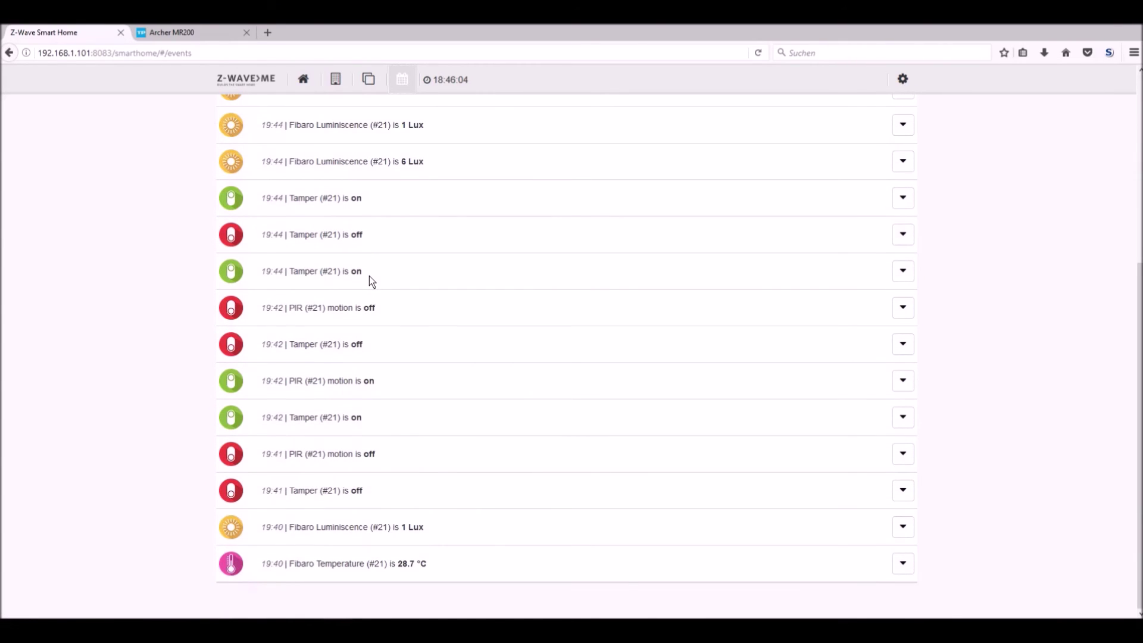
scroll(369, 276, "up", 4)
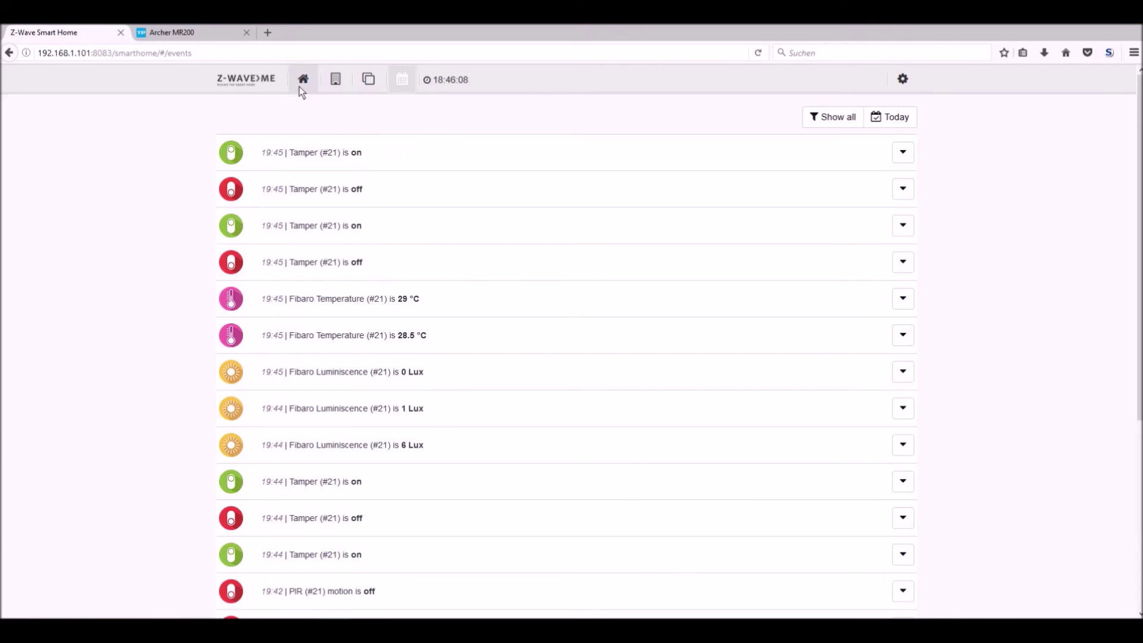
Return to the rooms, view the living room devices, then list all elements
left_click(331, 83)
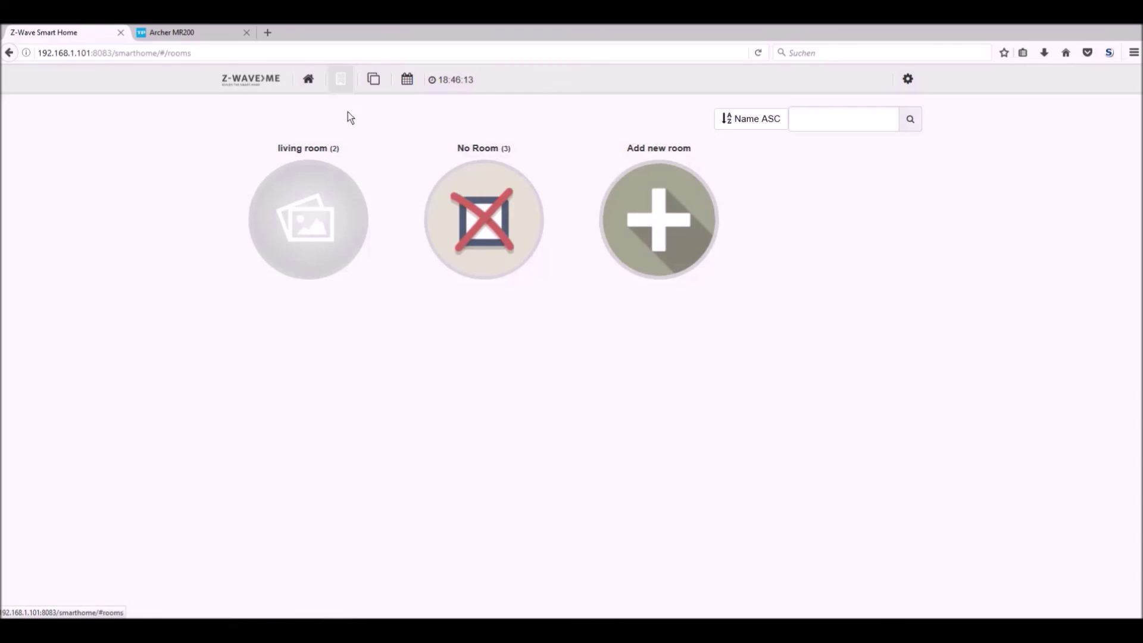
left_click(306, 216)
left_click(369, 83)
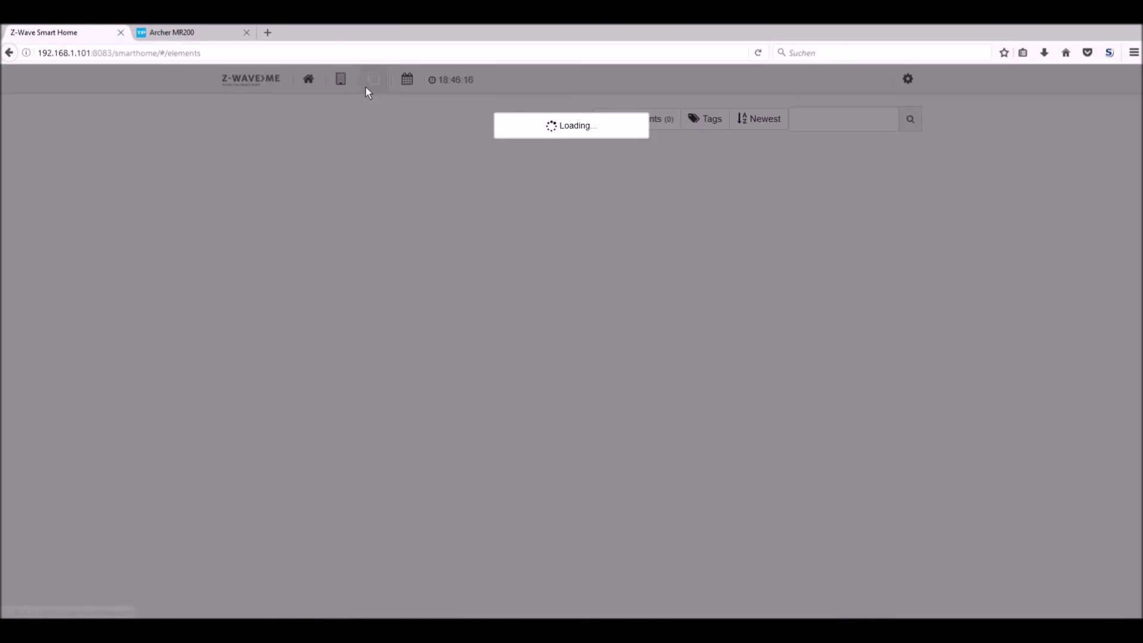